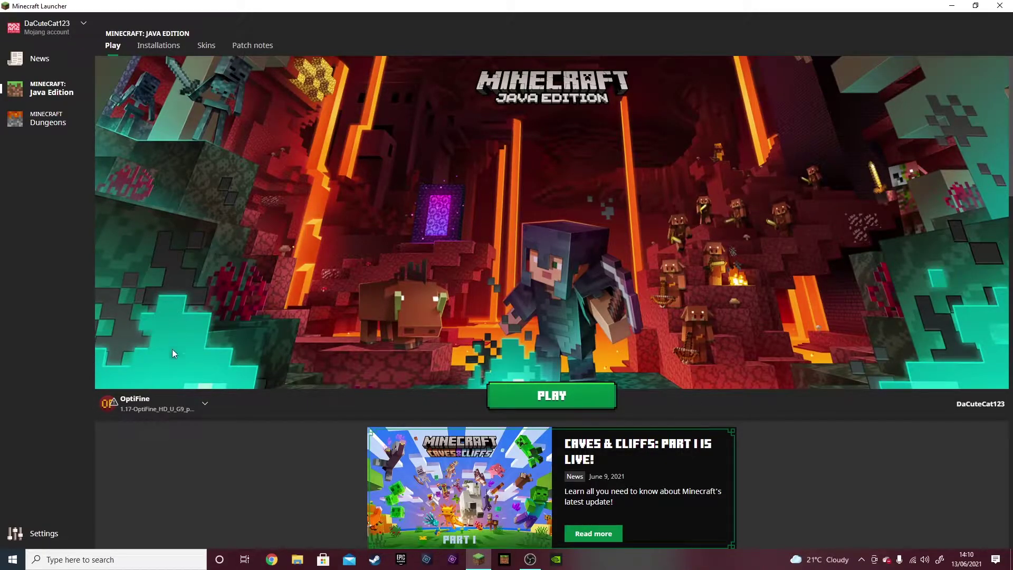
Look through the release and snapshot versions offered for a new Java Edition installation, and cancel without creating it
{"action": "left_click", "coordinate": [162, 48]}
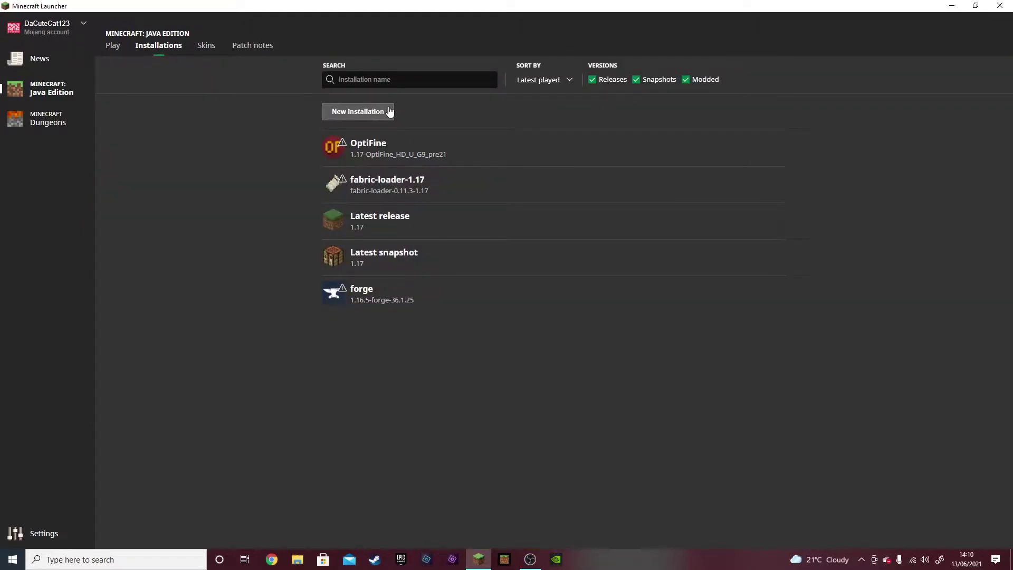
{"action": "left_click", "coordinate": [386, 114]}
{"action": "left_click", "coordinate": [460, 161]}
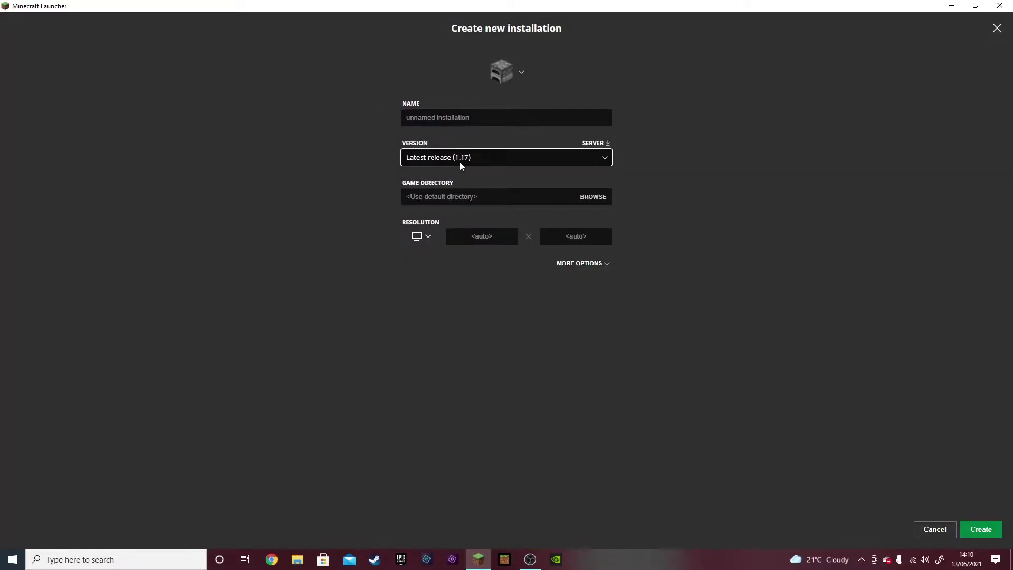
{"action": "scroll", "coordinate": [505, 244], "scroll_direction": "down", "scroll_amount": 20}
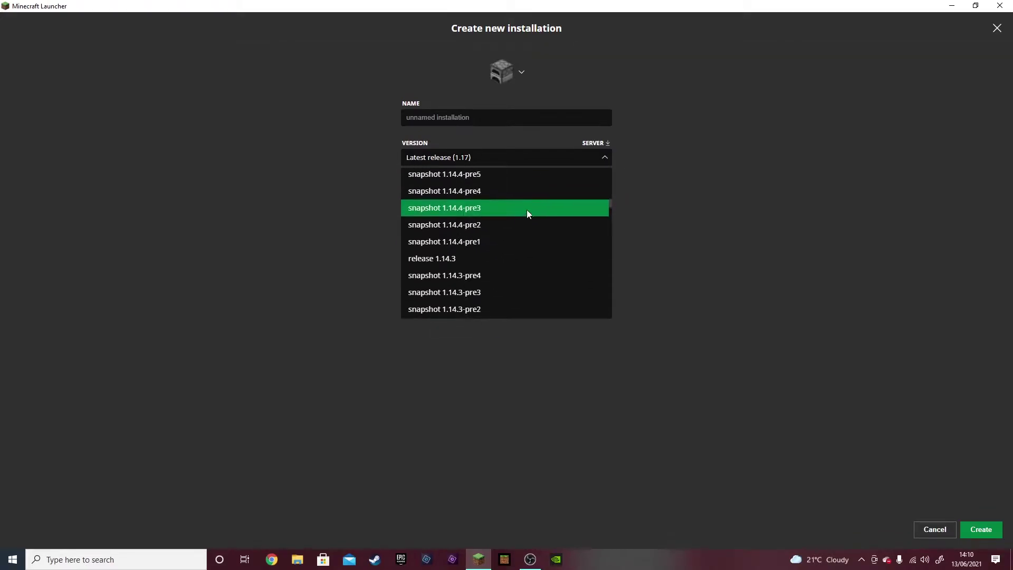
{"action": "scroll", "coordinate": [528, 211], "scroll_direction": "down", "scroll_amount": 20}
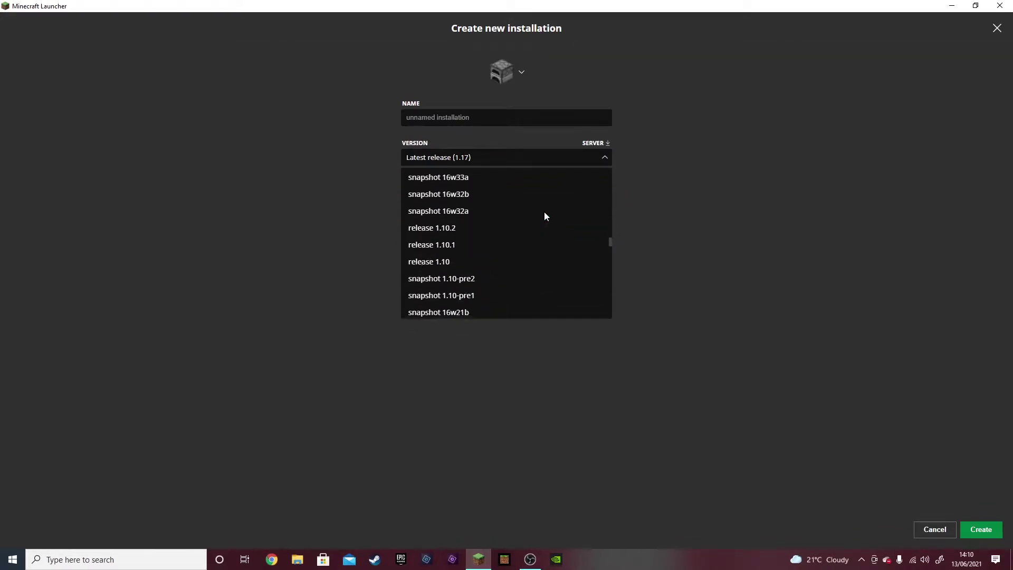
{"action": "scroll", "coordinate": [545, 217], "scroll_direction": "down", "scroll_amount": 20}
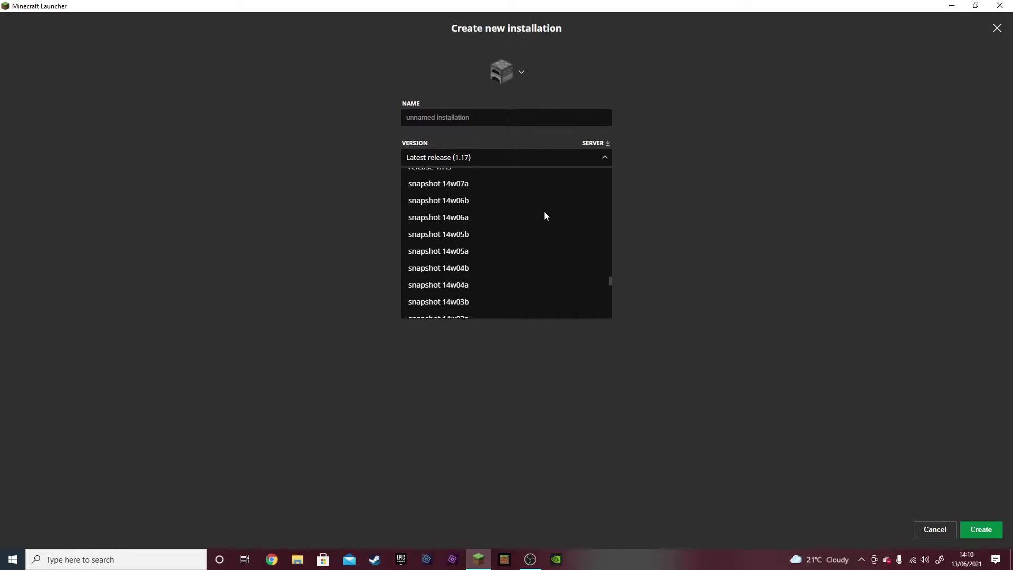
{"action": "scroll", "coordinate": [542, 216], "scroll_direction": "down", "scroll_amount": 10}
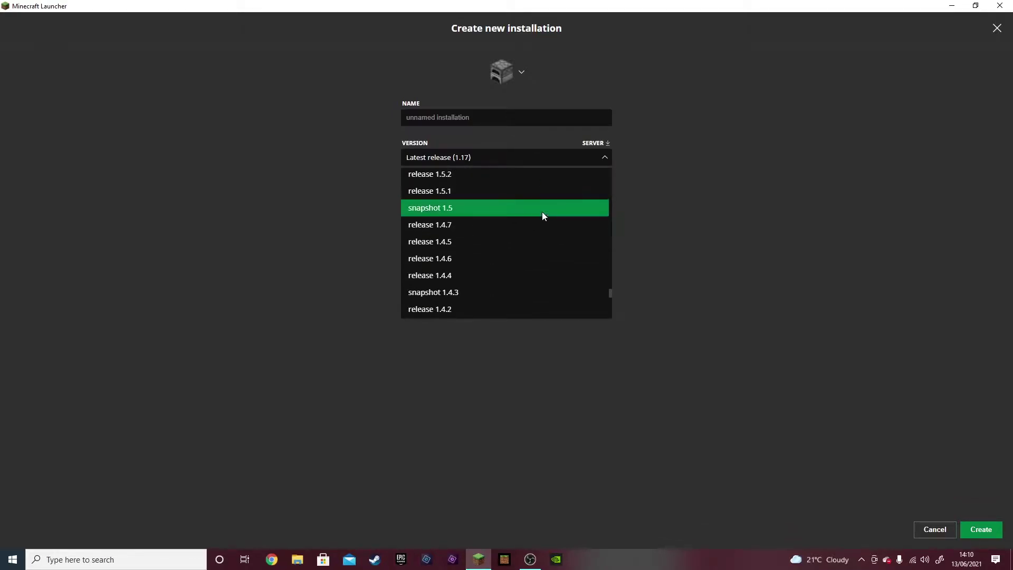
{"action": "scroll", "coordinate": [487, 287], "scroll_direction": "up", "scroll_amount": 3}
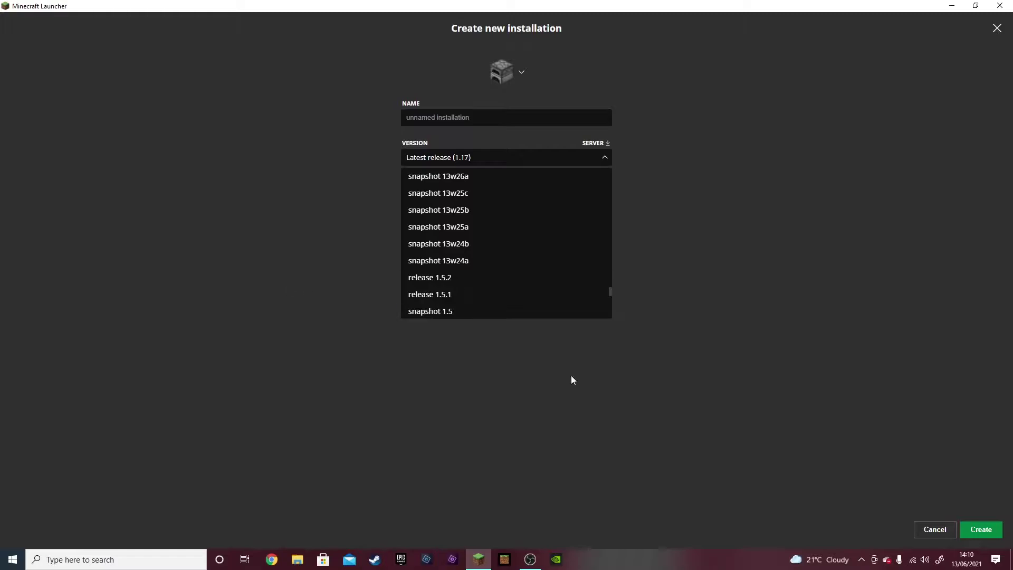
{"action": "left_click", "coordinate": [634, 416]}
{"action": "left_click", "coordinate": [929, 527]}
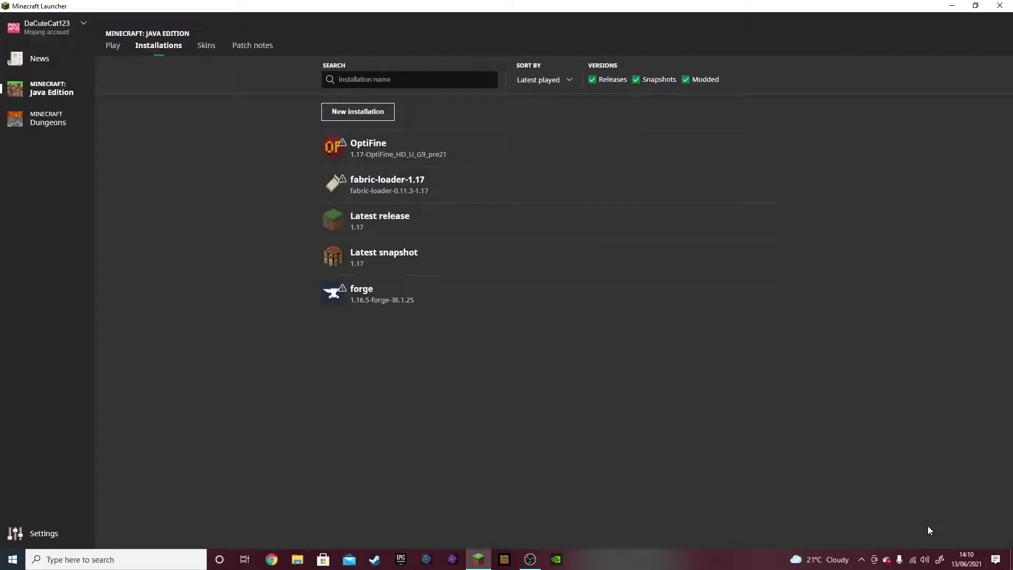
Switch to Chrome, find the Minecraft Wiki and open its Java Edition 1.17 page
{"action": "left_click", "coordinate": [271, 559]}
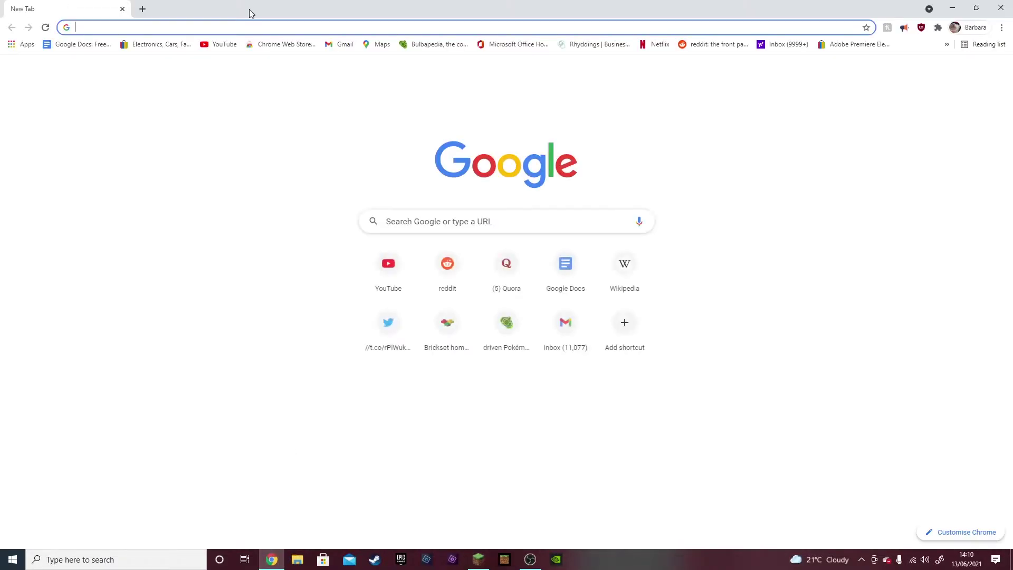
{"action": "type", "text": "minecraft wik"}
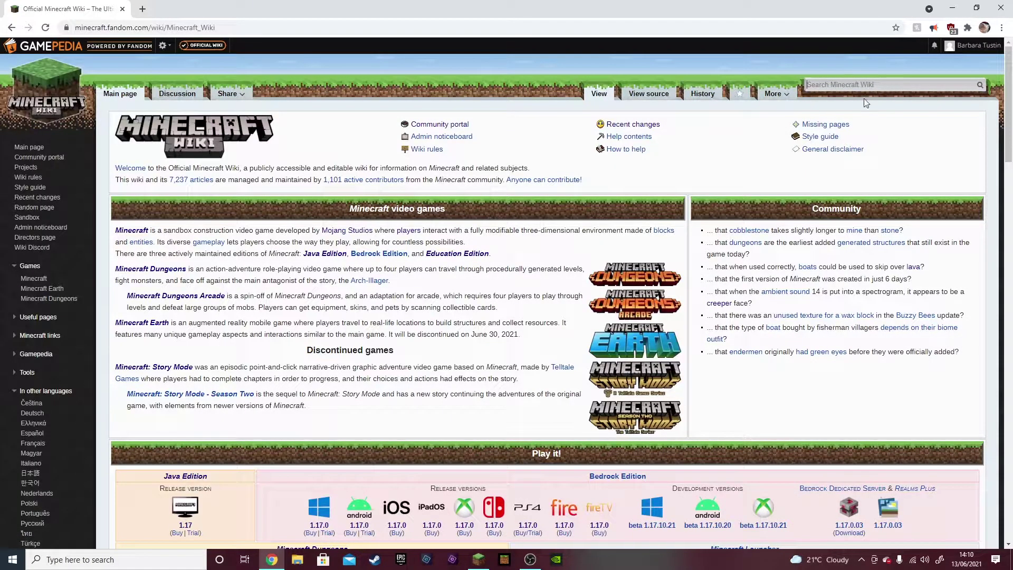
{"action": "type", "text": "2"}
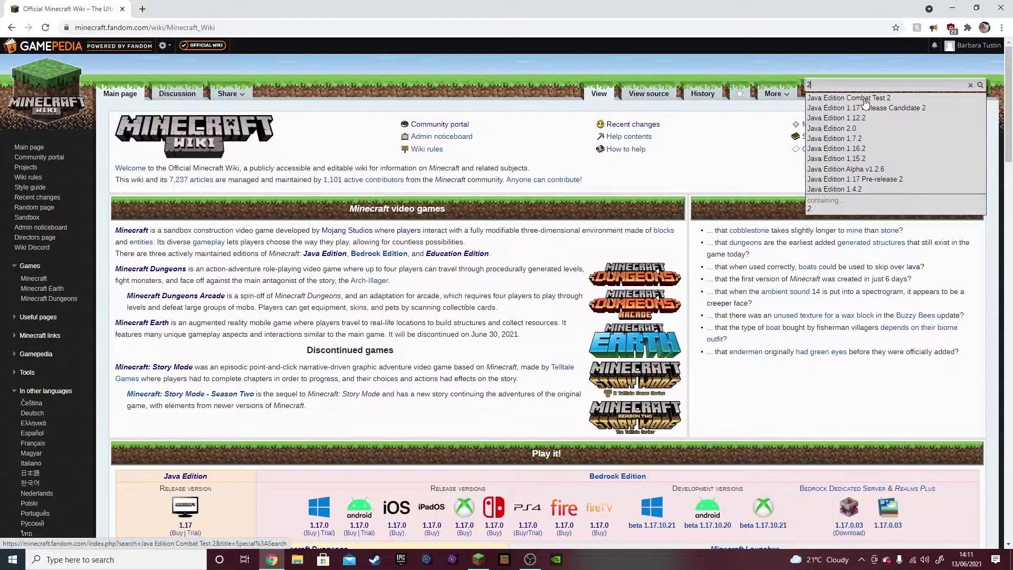
{"action": "key", "text": "BackSpace"}
{"action": "type", "text": "1.17"}
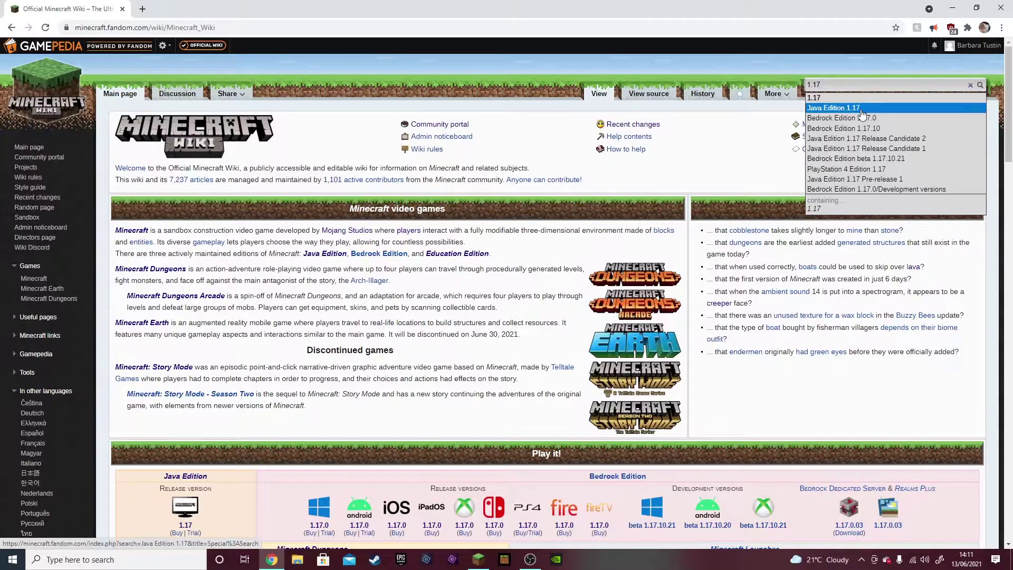
{"action": "left_click", "coordinate": [862, 111]}
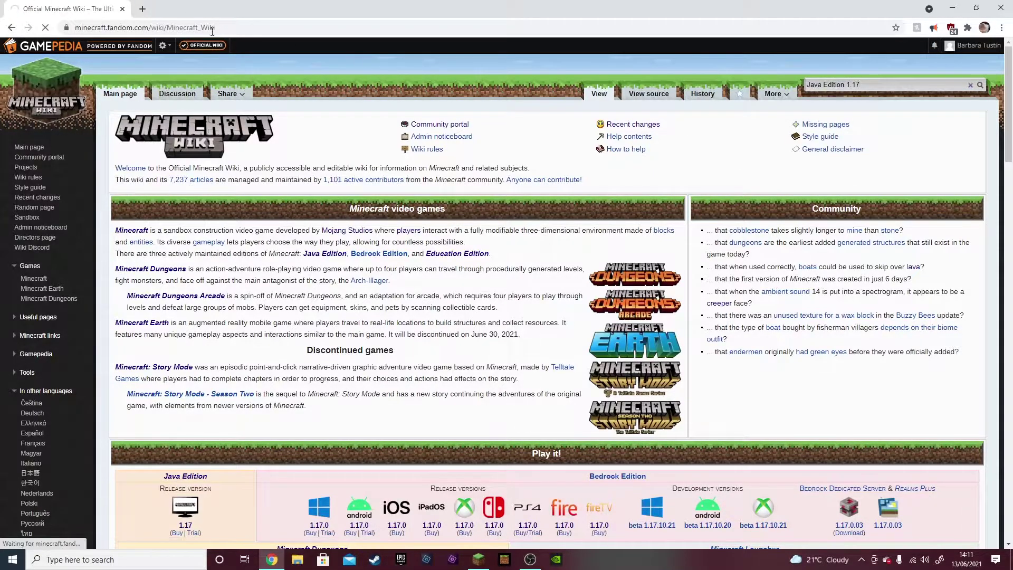
Examine the full-release table of Java Edition versions near the end of the page for the listed snapshots
{"action": "scroll", "coordinate": [475, 172], "scroll_direction": "down", "scroll_amount": 20}
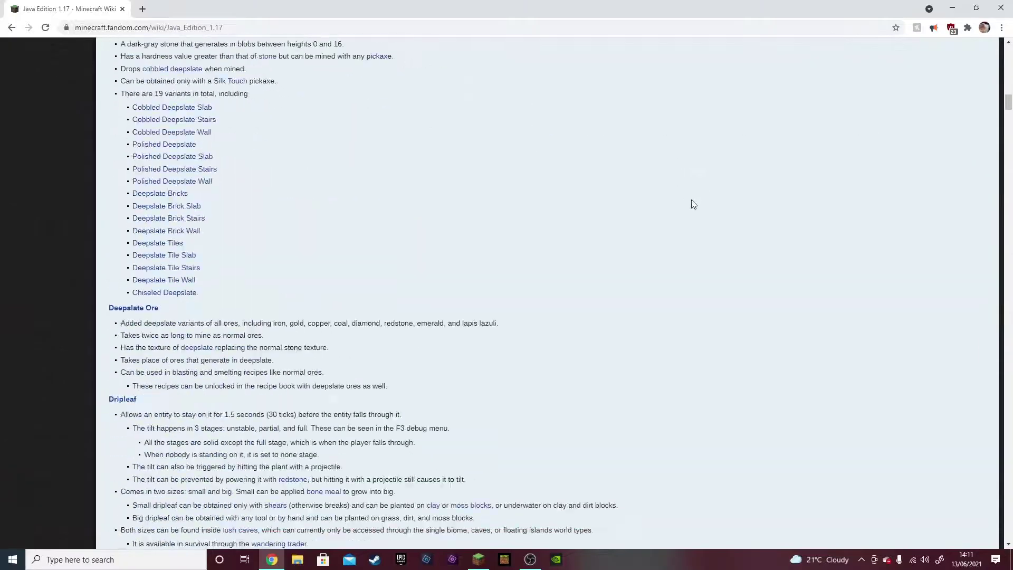
{"action": "left_click_drag", "start_coordinate": [1008, 102], "coordinate": [1009, 511]}
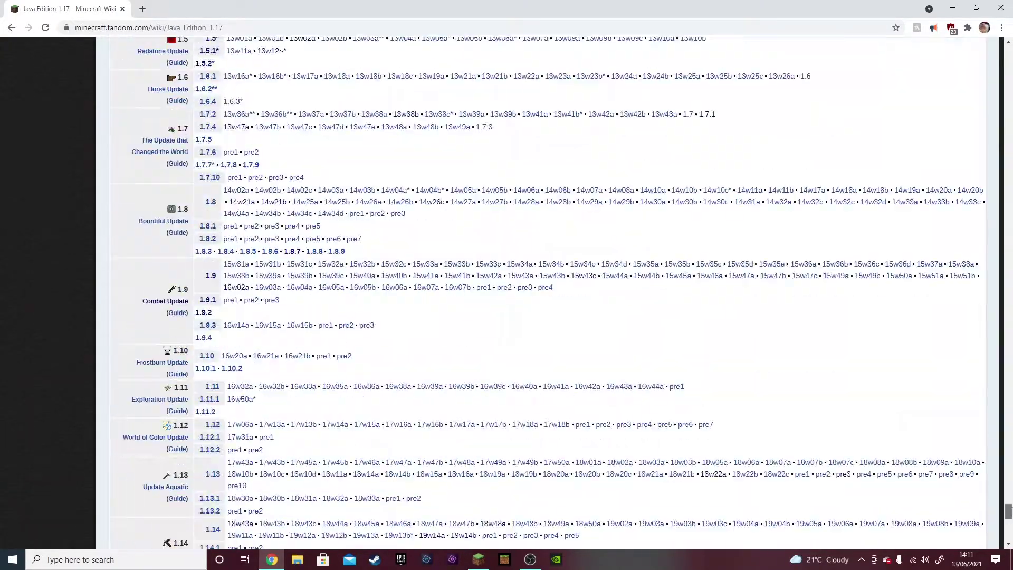
{"action": "scroll", "coordinate": [502, 242], "scroll_direction": "up", "scroll_amount": 8}
{"action": "scroll", "coordinate": [362, 206], "scroll_direction": "down", "scroll_amount": 12}
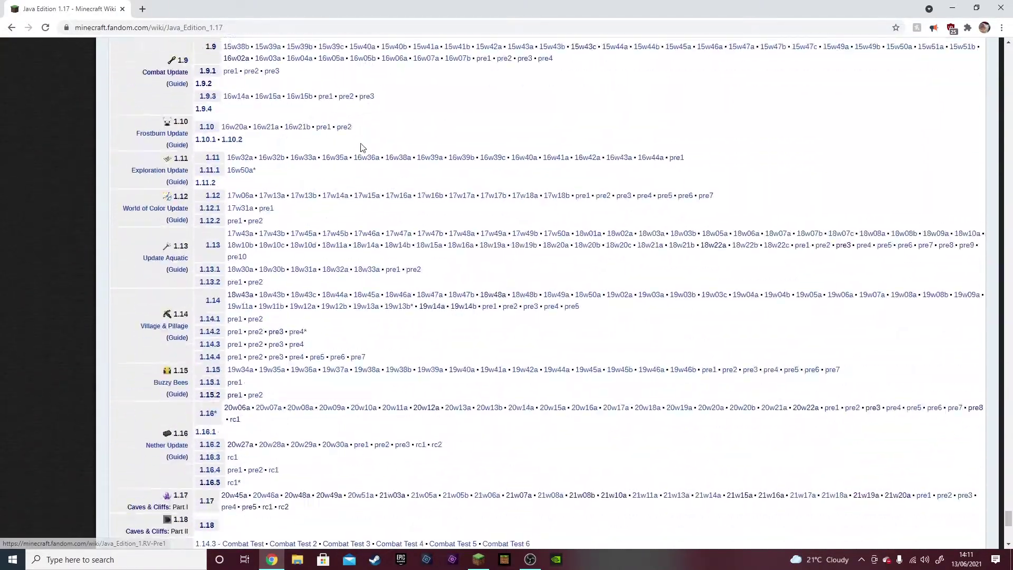
{"action": "scroll", "coordinate": [362, 147], "scroll_direction": "down", "scroll_amount": 3}
{"action": "scroll", "coordinate": [348, 169], "scroll_direction": "up", "scroll_amount": 10}
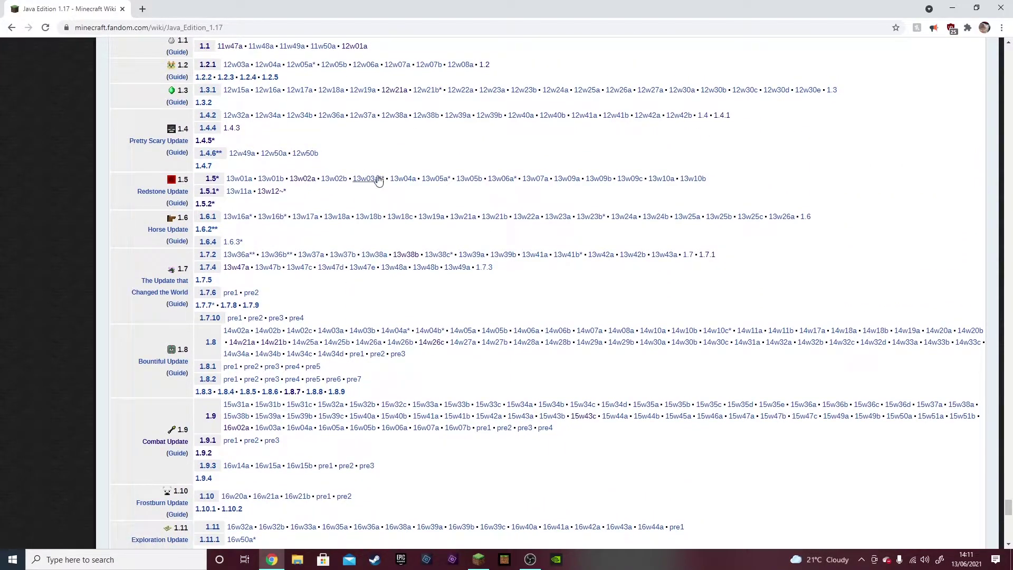
{"action": "left_click", "coordinate": [478, 560]}
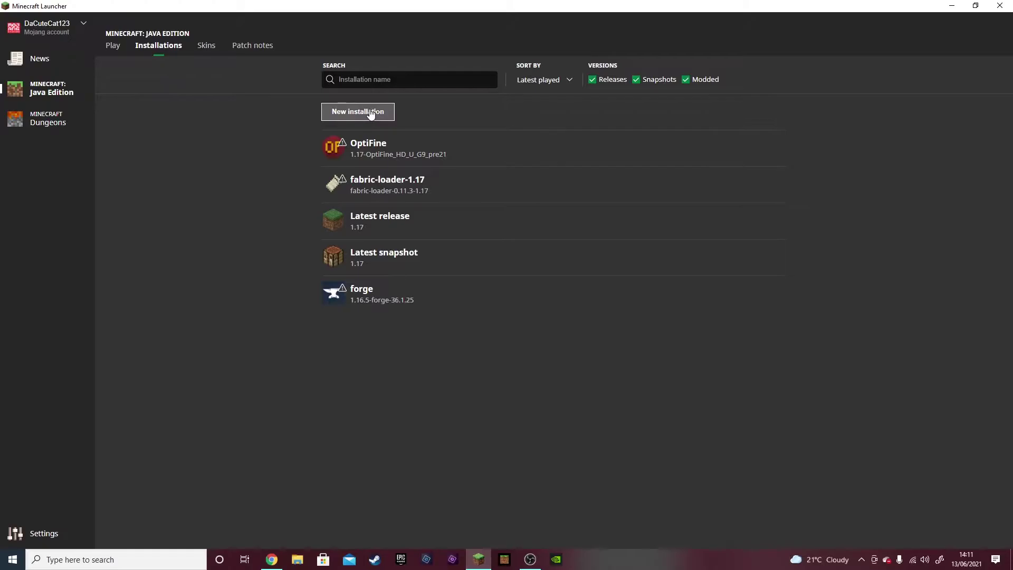
{"action": "left_click", "coordinate": [272, 559]}
Open the page of snapshot 11w47a from the 1.1 row and download its client file minecraft.jar, keeping the file
{"action": "scroll", "coordinate": [294, 364], "scroll_direction": "up", "scroll_amount": 3}
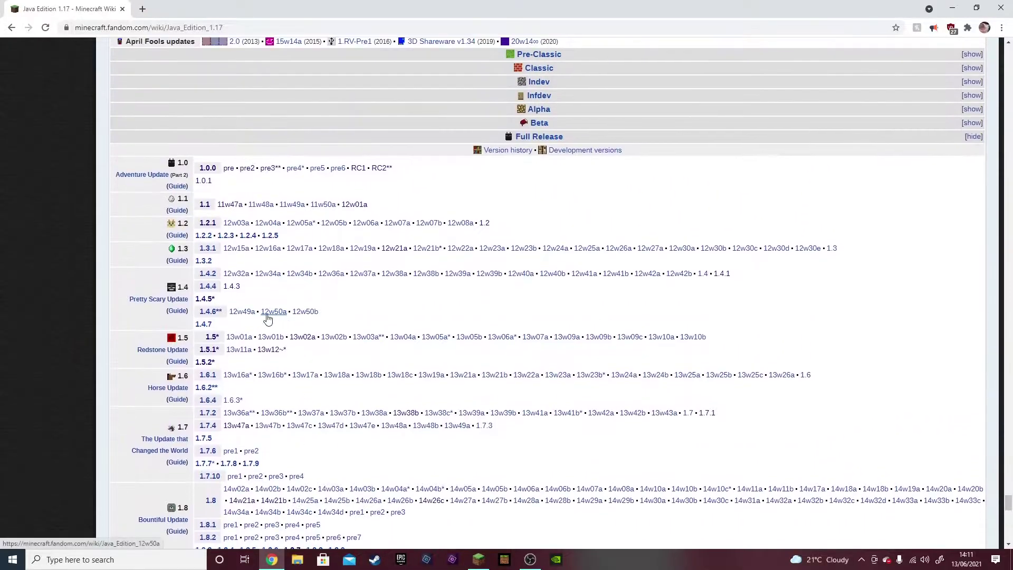
{"action": "scroll", "coordinate": [267, 318], "scroll_direction": "up", "scroll_amount": 1}
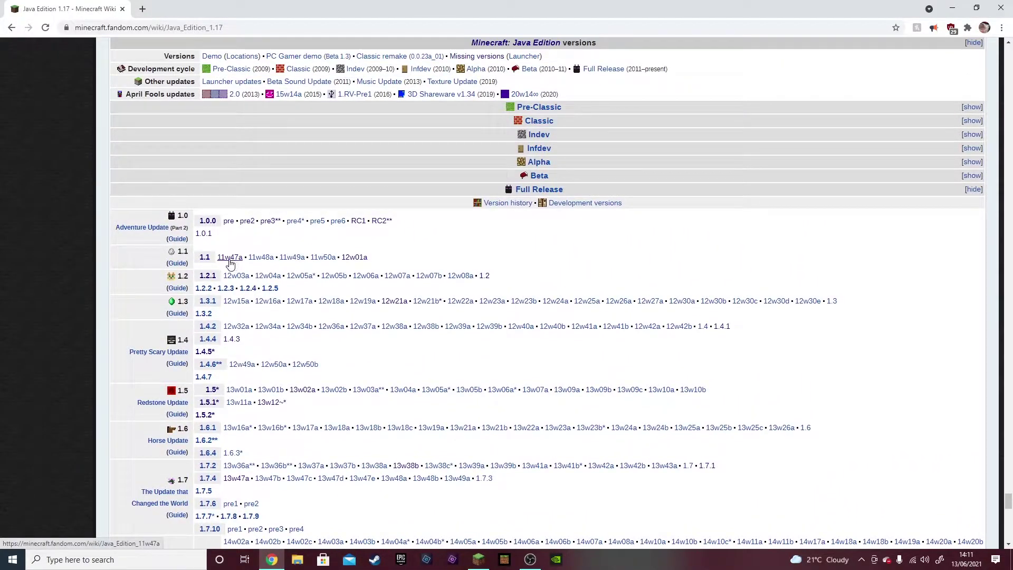
{"action": "left_click", "coordinate": [230, 258]}
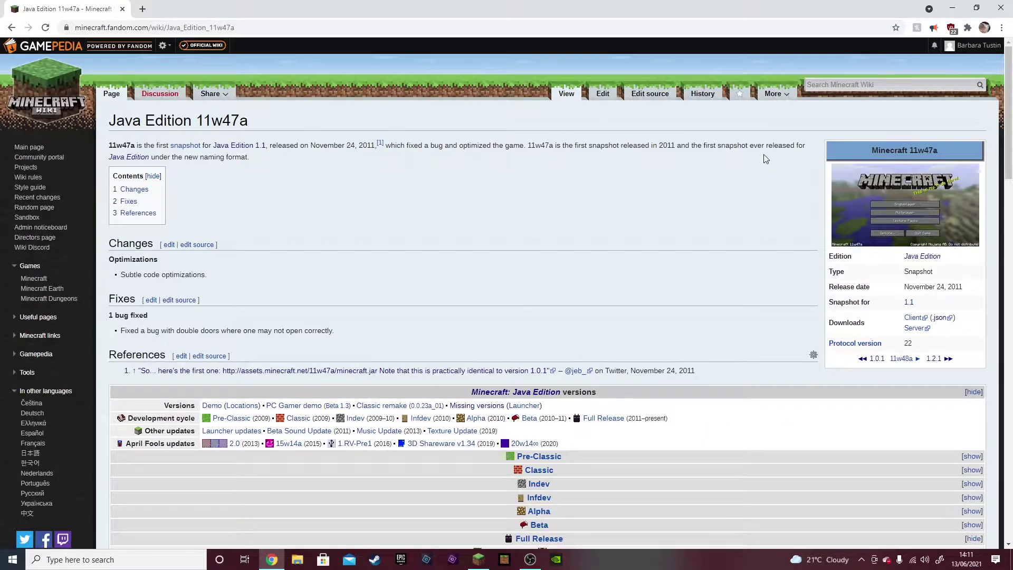
{"action": "left_click", "coordinate": [916, 319]}
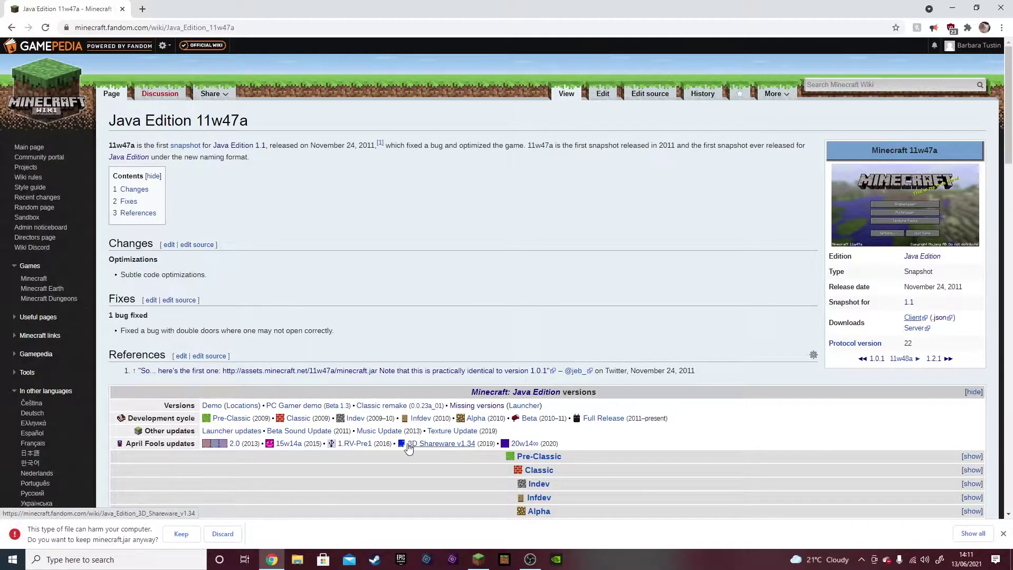
{"action": "left_click", "coordinate": [187, 533]}
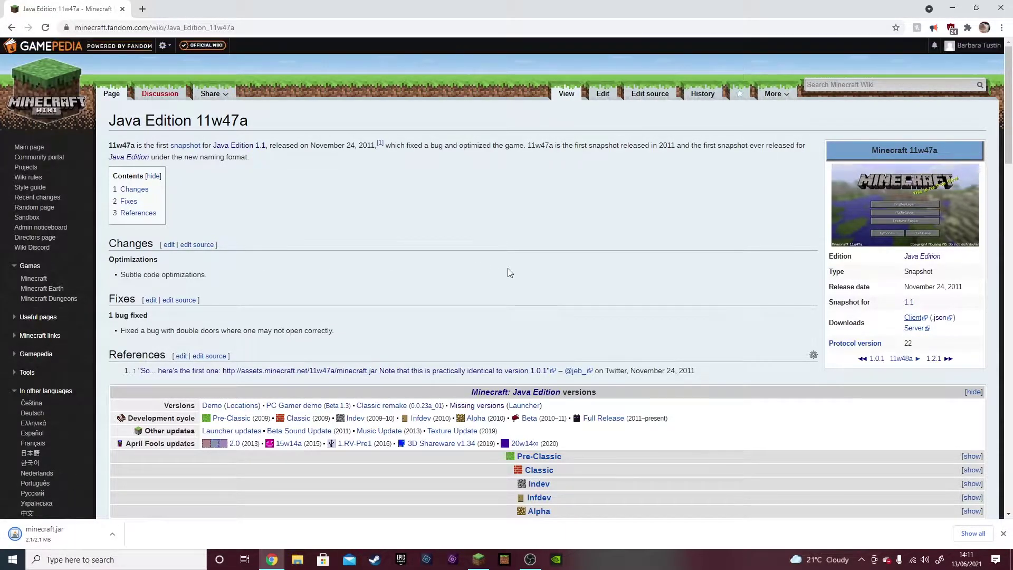
Open the %appdata% folder through the Run dialog and go to the versions folder inside .minecraft
{"action": "key", "text": "super+r"}
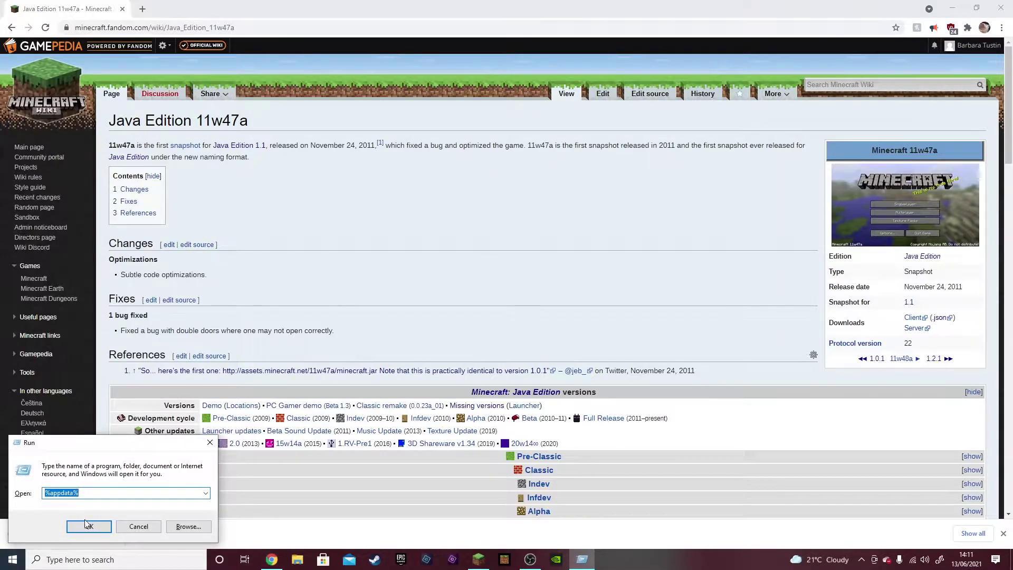
{"action": "left_click", "coordinate": [76, 492]}
{"action": "left_click", "coordinate": [89, 526]}
{"action": "double_click", "coordinate": [438, 132]}
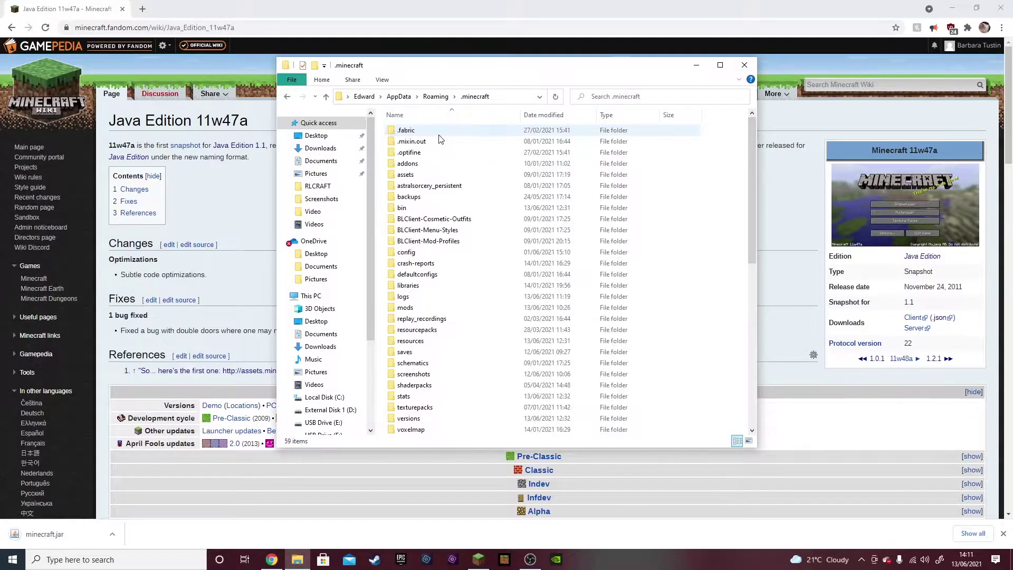
{"action": "scroll", "coordinate": [441, 153], "scroll_direction": "down", "scroll_amount": 2}
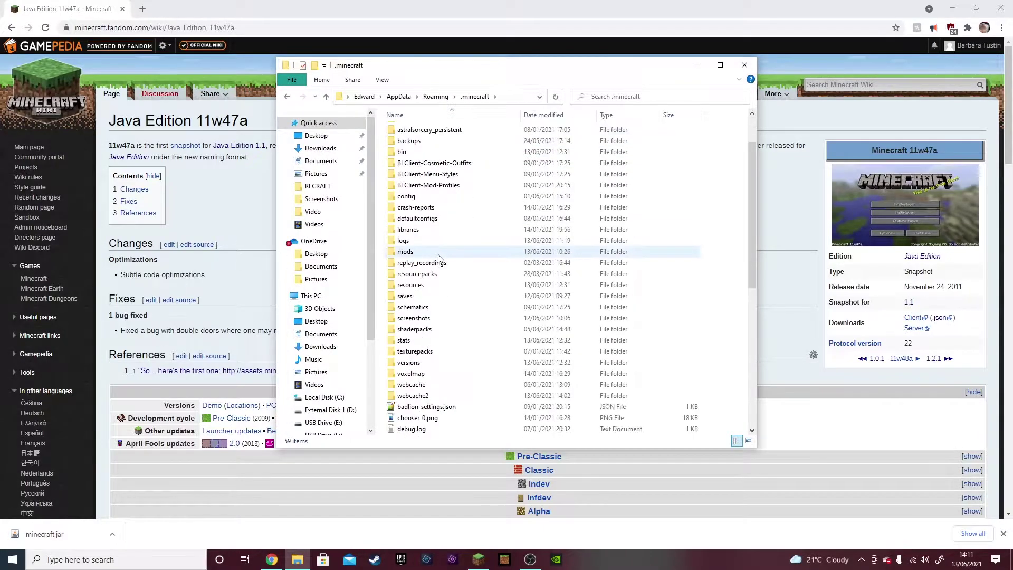
{"action": "double_click", "coordinate": [408, 362]}
Create a new folder named 11w47 in the versions folder
{"action": "scroll", "coordinate": [431, 195], "scroll_direction": "down", "scroll_amount": 3}
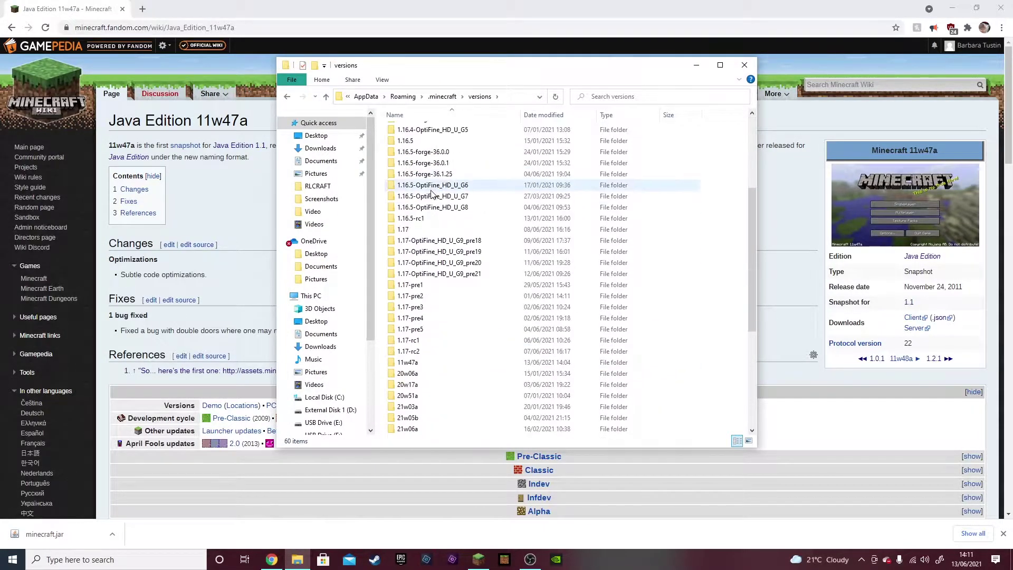
{"action": "scroll", "coordinate": [431, 195], "scroll_direction": "down", "scroll_amount": 6}
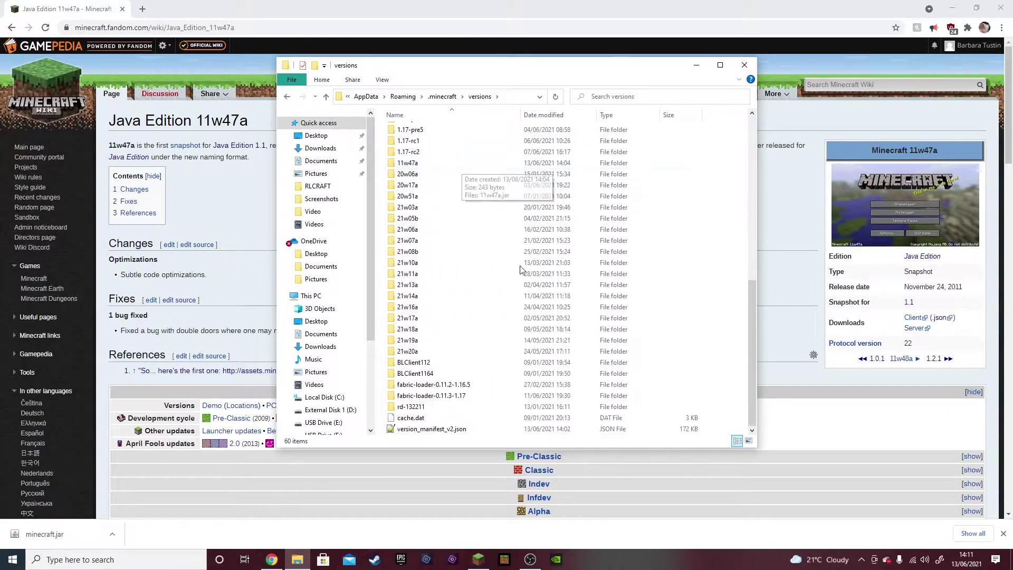
{"action": "scroll", "coordinate": [521, 264], "scroll_direction": "up", "scroll_amount": 3}
{"action": "scroll", "coordinate": [523, 258], "scroll_direction": "down", "scroll_amount": 3}
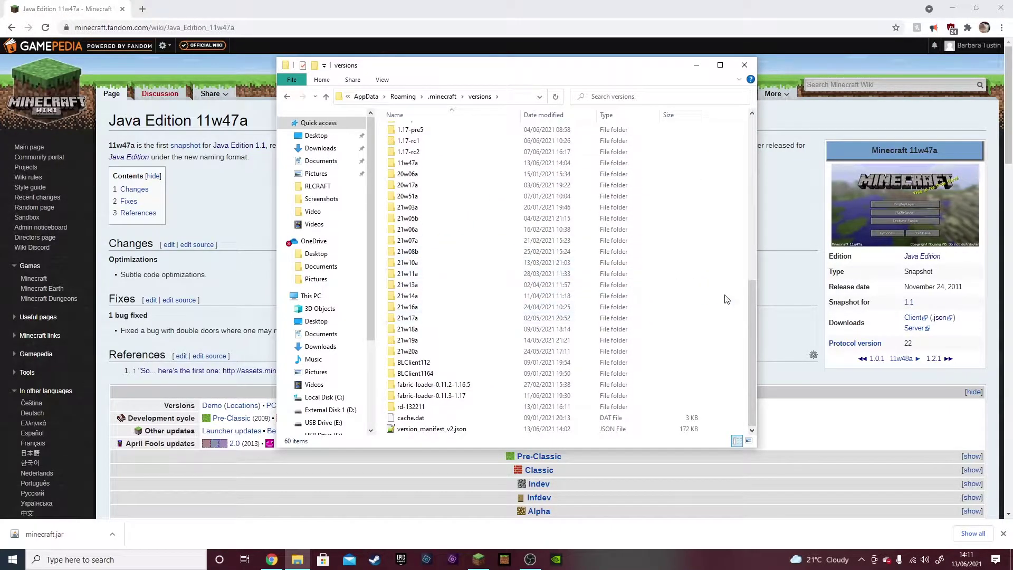
{"action": "right_click", "coordinate": [709, 306]}
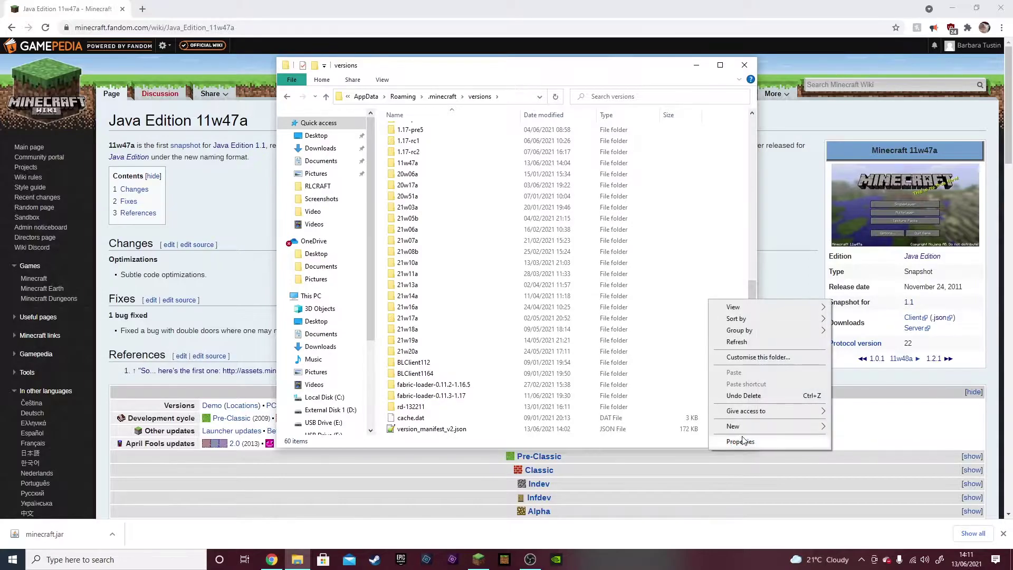
{"action": "mouse_move", "coordinate": [741, 428]}
{"action": "left_click", "coordinate": [853, 427]}
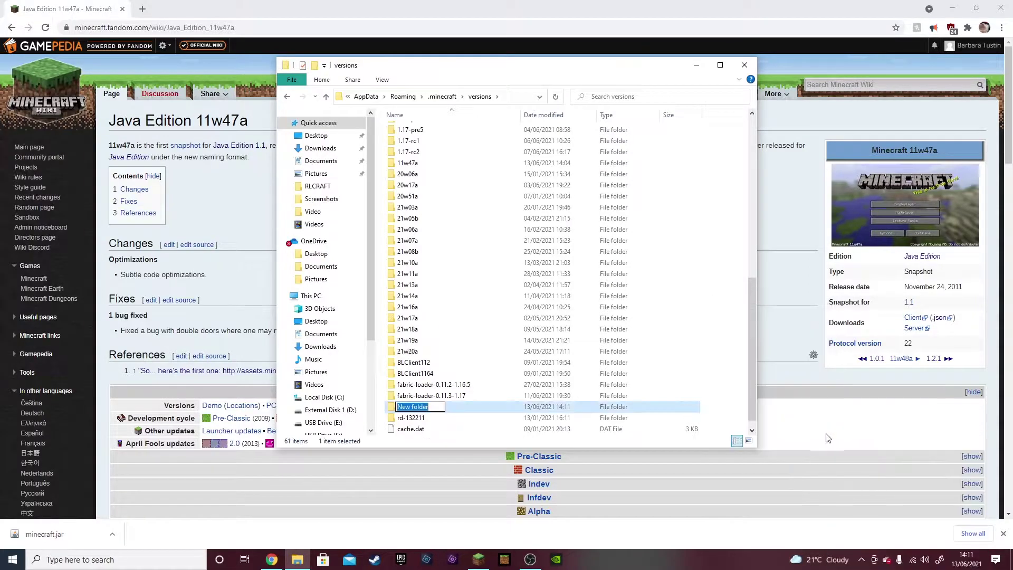
{"action": "key", "text": "BackSpace"}
{"action": "type", "text": "11w47a"}
{"action": "key", "text": "BackSpace"}
{"action": "key", "text": "Return"}
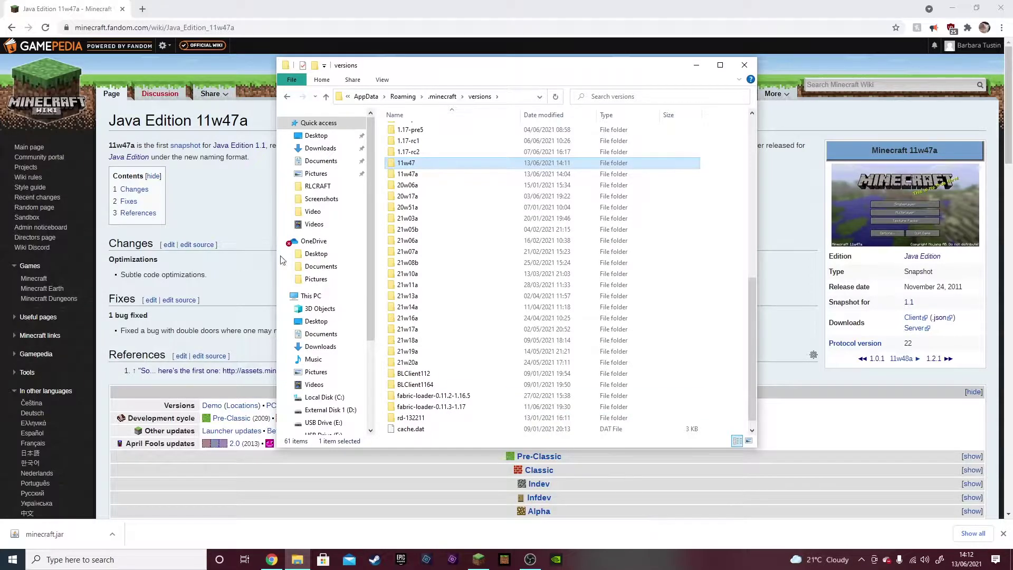
Rename the 11w47 folder as 11w47a and merge it with the existing folder of that name
{"action": "right_click", "coordinate": [446, 163]}
{"action": "left_click", "coordinate": [481, 451]}
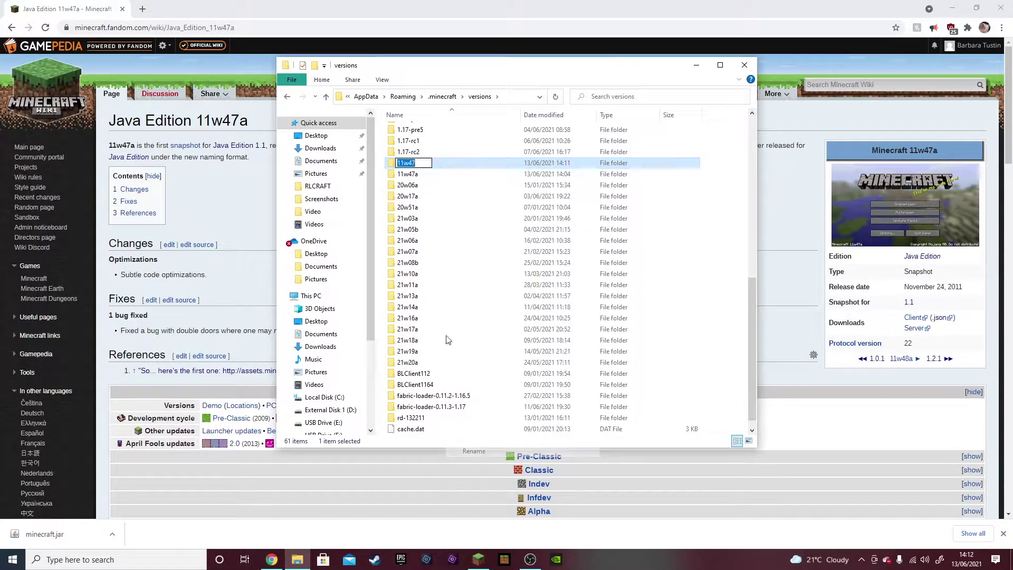
{"action": "left_click", "coordinate": [424, 164]}
{"action": "key", "text": "Return"}
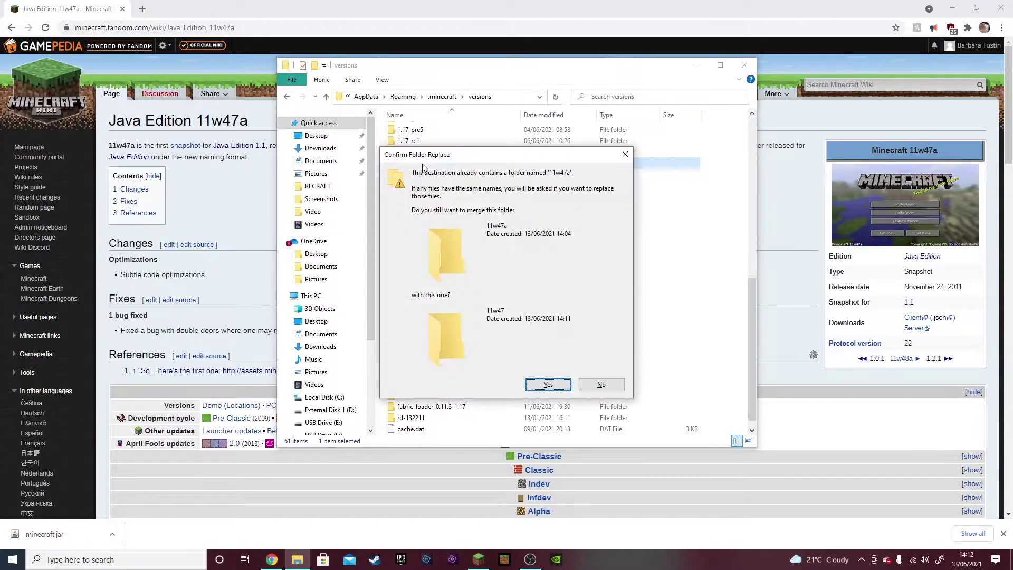
{"action": "left_click", "coordinate": [556, 390]}
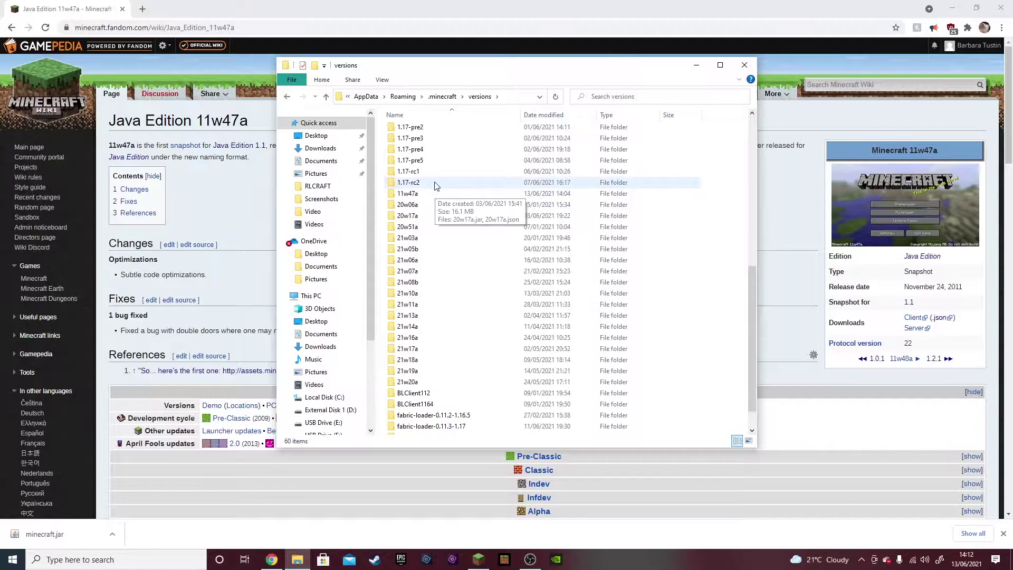
Open the 11w47a folder and delete the old 11w47a.jar inside it
{"action": "scroll", "coordinate": [440, 198], "scroll_direction": "up", "scroll_amount": 1}
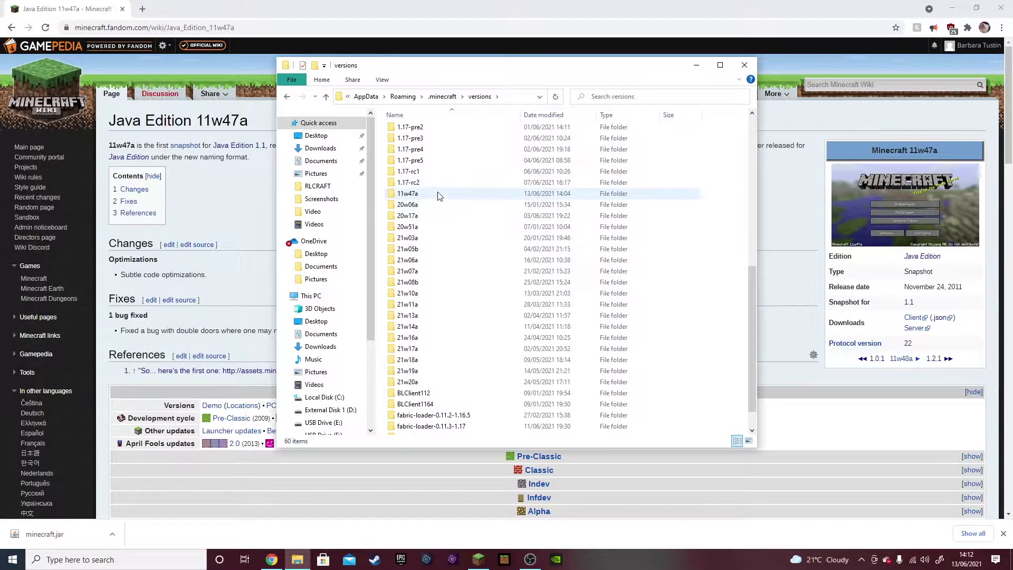
{"action": "double_click", "coordinate": [440, 195]}
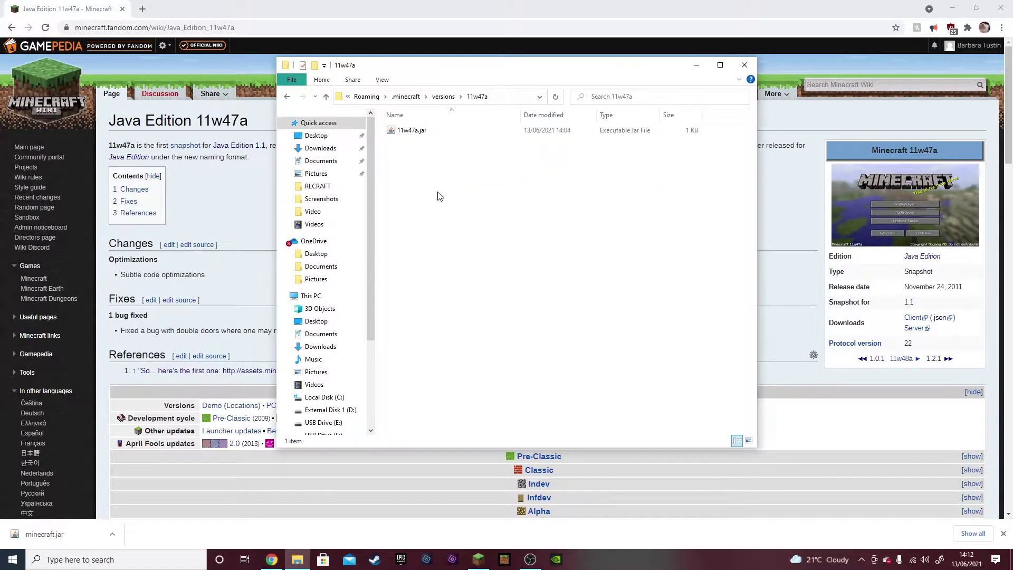
{"action": "right_click", "coordinate": [456, 136]}
{"action": "right_click", "coordinate": [429, 133]}
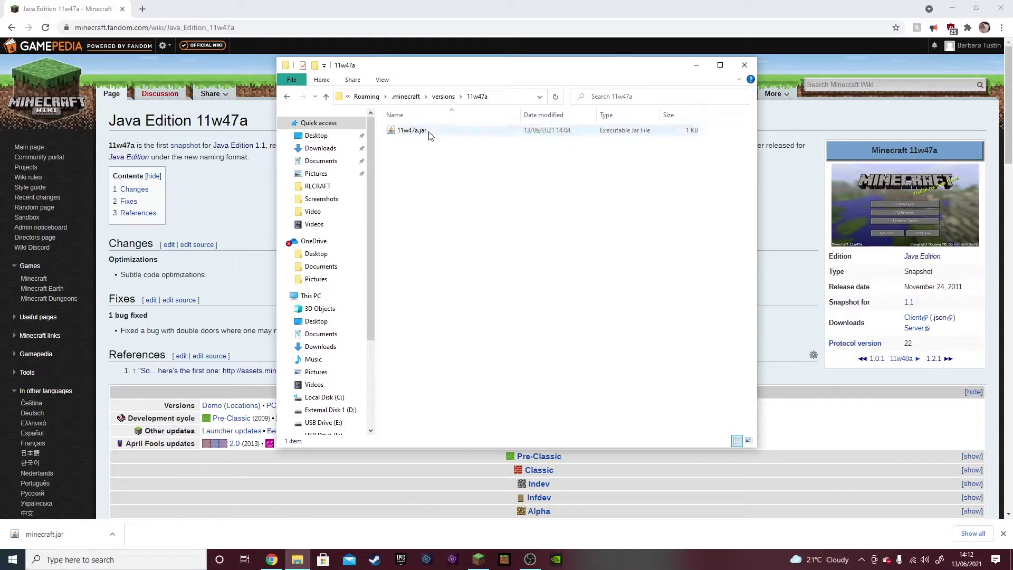
{"action": "left_click", "coordinate": [418, 132]}
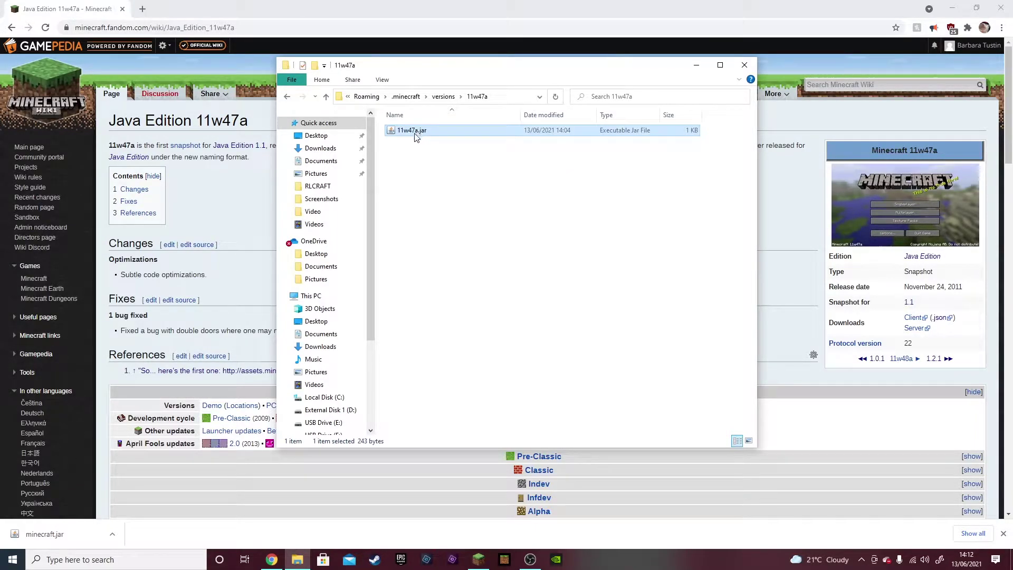
{"action": "right_click", "coordinate": [416, 136]}
{"action": "left_click", "coordinate": [446, 392]}
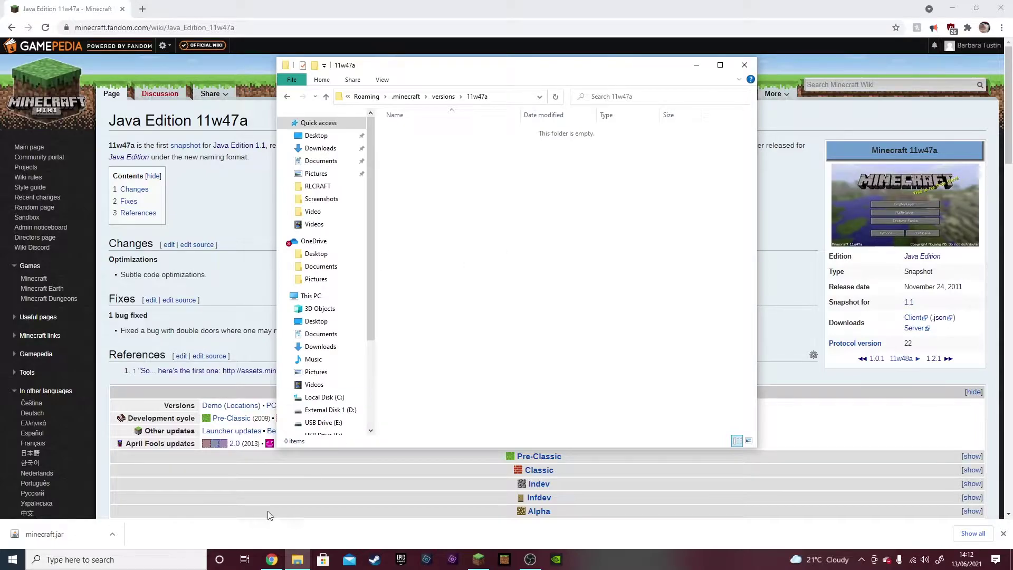
{"action": "left_click", "coordinate": [140, 560]}
{"action": "type", "text": "dow"}
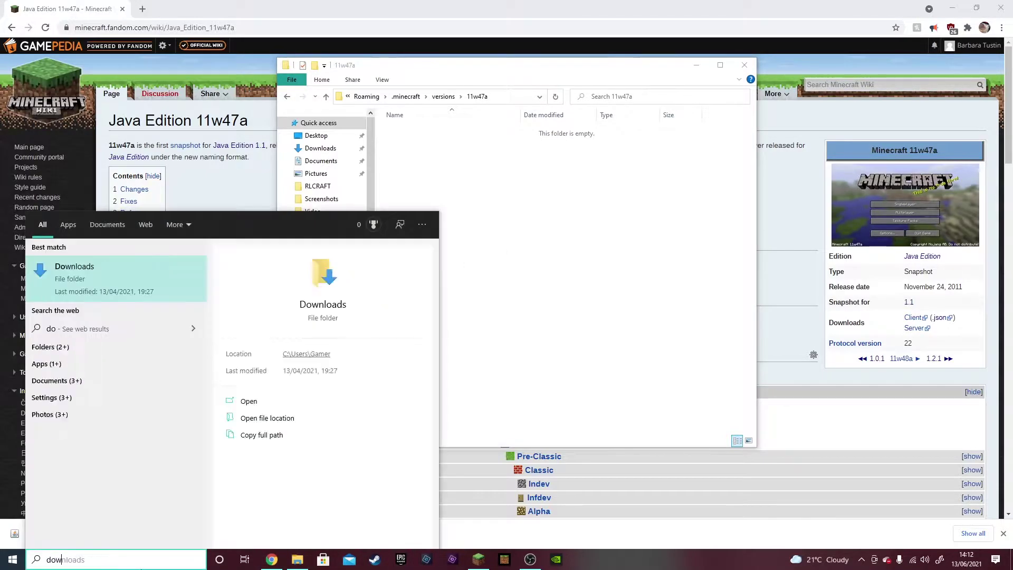
{"action": "type", "text": "nloads"}
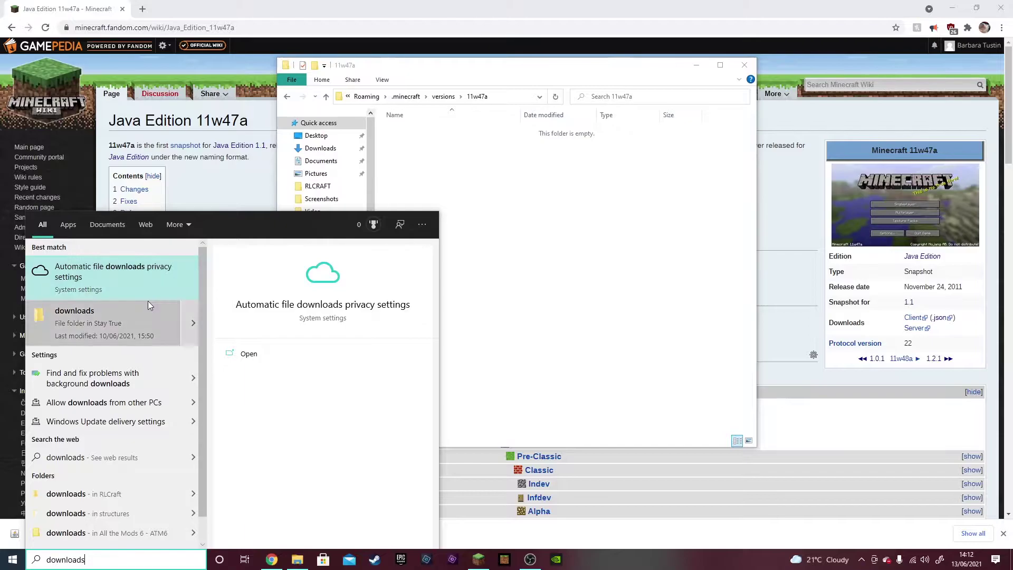
{"action": "key", "text": "BackSpace"}
{"action": "key", "text": "BackSpace"}
{"action": "key", "text": "BackSpace"}
{"action": "key", "text": "BackSpace"}
{"action": "key", "text": "BackSpace"}
{"action": "key", "text": "BackSpace"}
{"action": "key", "text": "BackSpace"}
{"action": "key", "text": "BackSpace"}
{"action": "key", "text": "BackSpace"}
Open the Downloads folder in a second File Explorer window and move minecraft.jar into the 11w47a folder
{"action": "type", "text": "fi"}
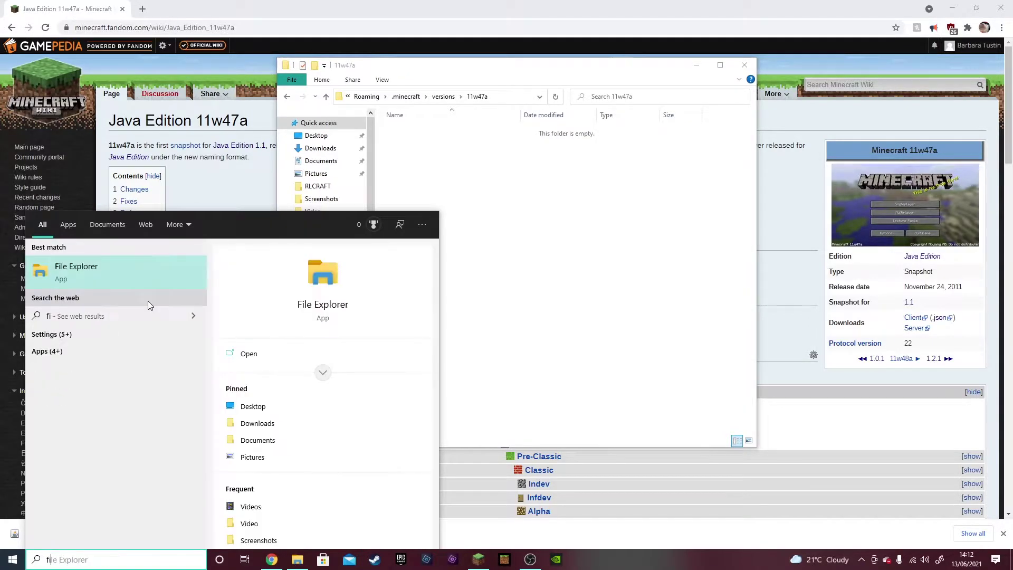
{"action": "type", "text": "le"}
{"action": "left_click", "coordinate": [152, 266]}
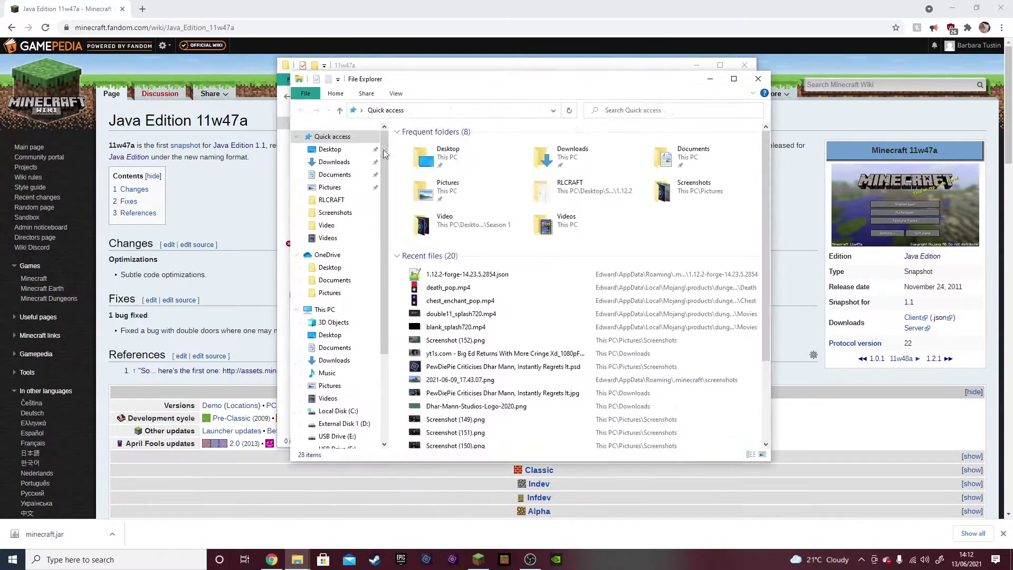
{"action": "left_click", "coordinate": [335, 161]}
{"action": "left_click_drag", "start_coordinate": [524, 86], "coordinate": [666, 209]}
{"action": "left_click_drag", "start_coordinate": [570, 283], "coordinate": [409, 188]}
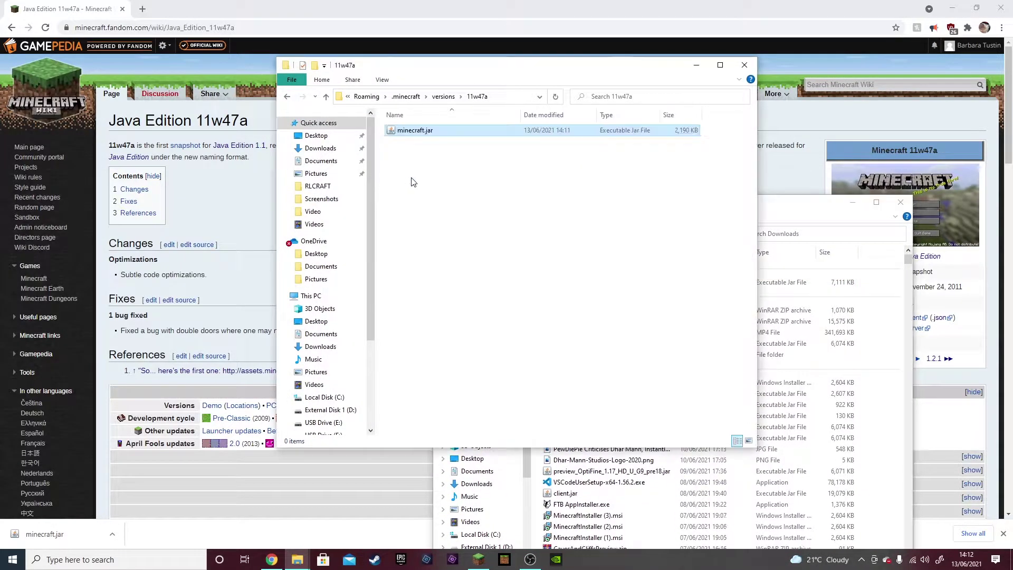
Rename minecraft.jar in the 11w47a folder as 11w47a.jar
{"action": "right_click", "coordinate": [414, 130]}
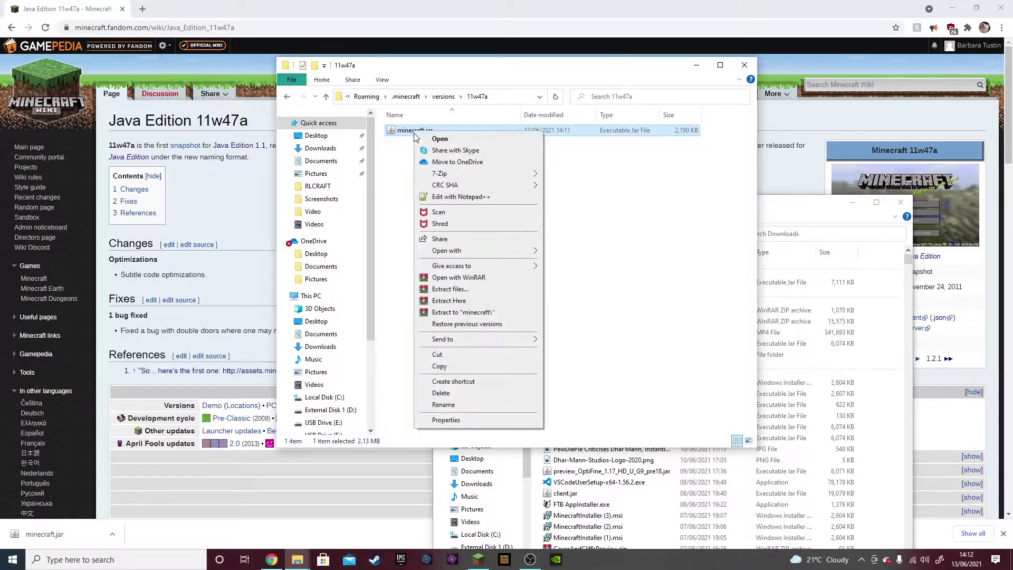
{"action": "left_click", "coordinate": [462, 404]}
{"action": "key", "text": "BackSpace"}
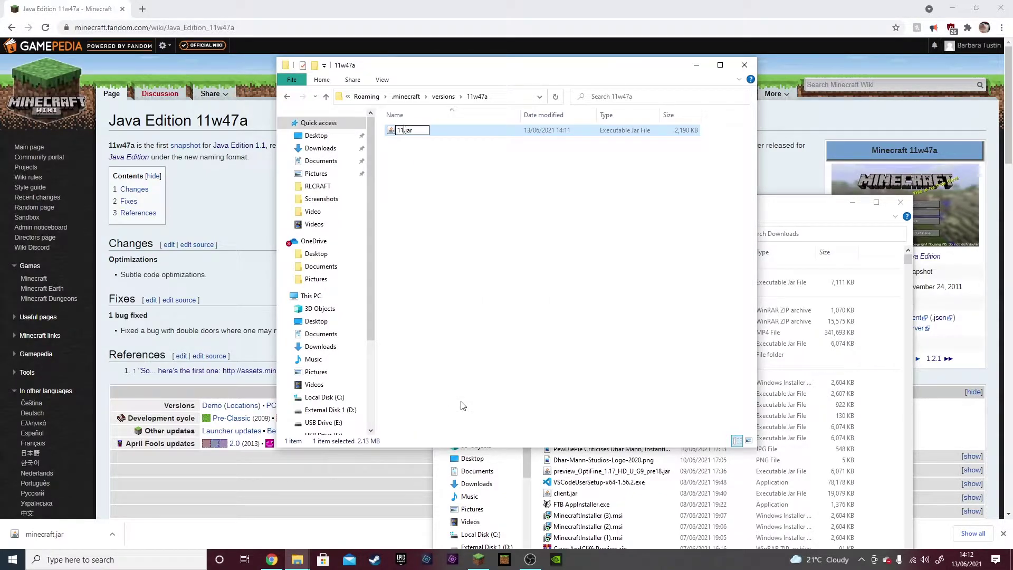
{"action": "type", "text": "11w47a"}
{"action": "key", "text": "Return"}
Create a new text document beside the jar and change its extension from .txt to .json
{"action": "right_click", "coordinate": [429, 202]}
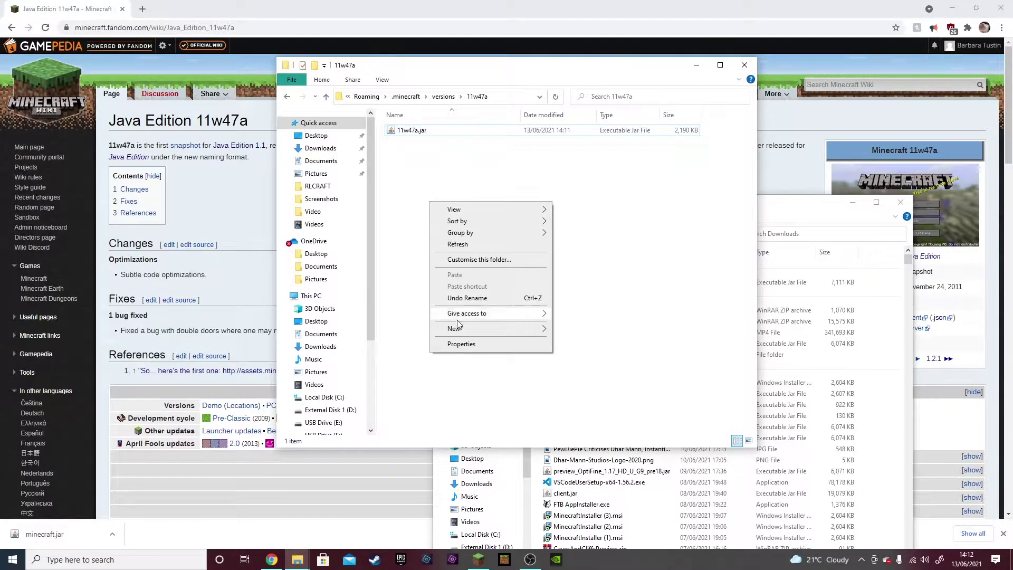
{"action": "mouse_move", "coordinate": [460, 330]}
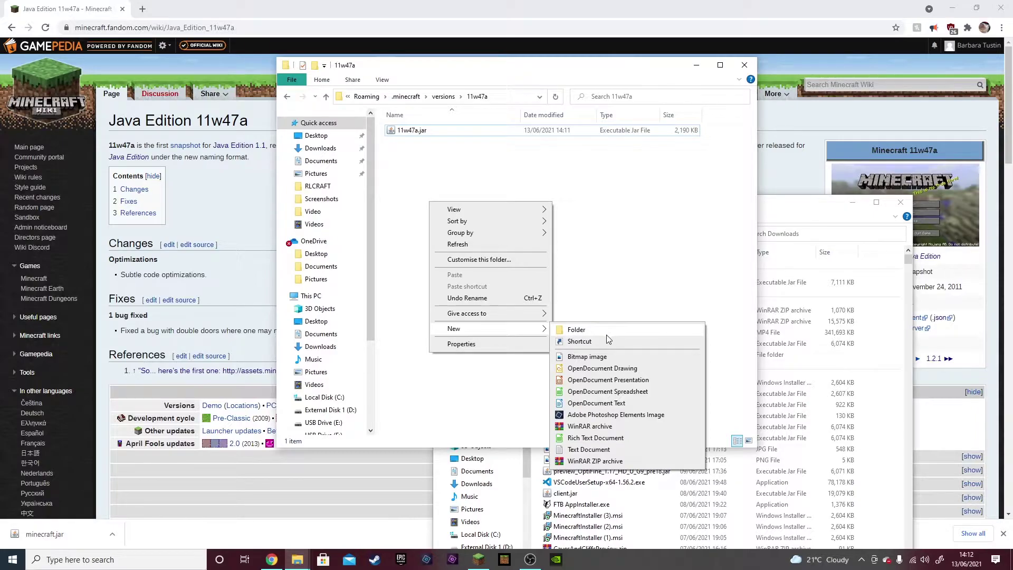
{"action": "left_click", "coordinate": [602, 450]}
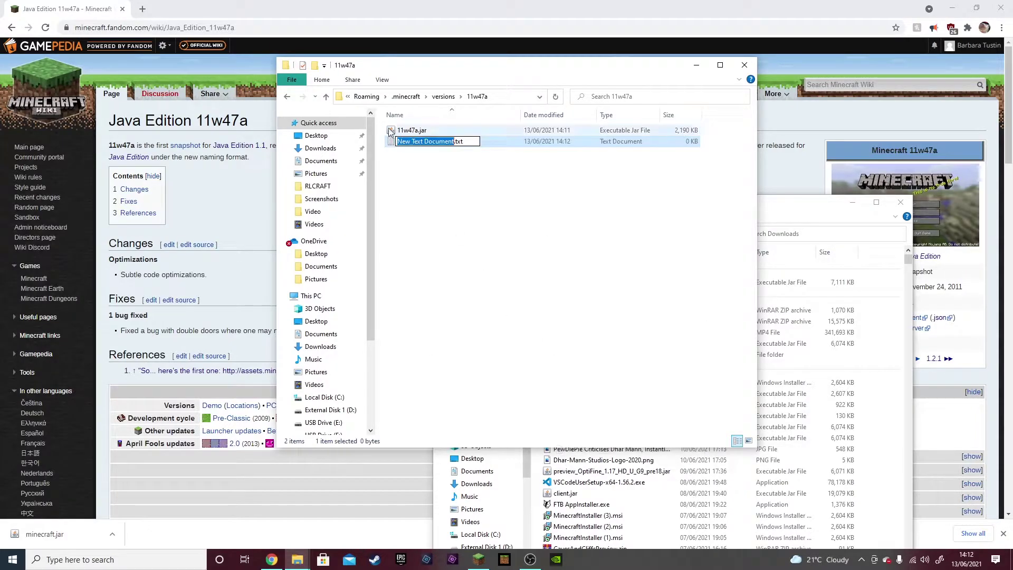
{"action": "left_click", "coordinate": [473, 142]}
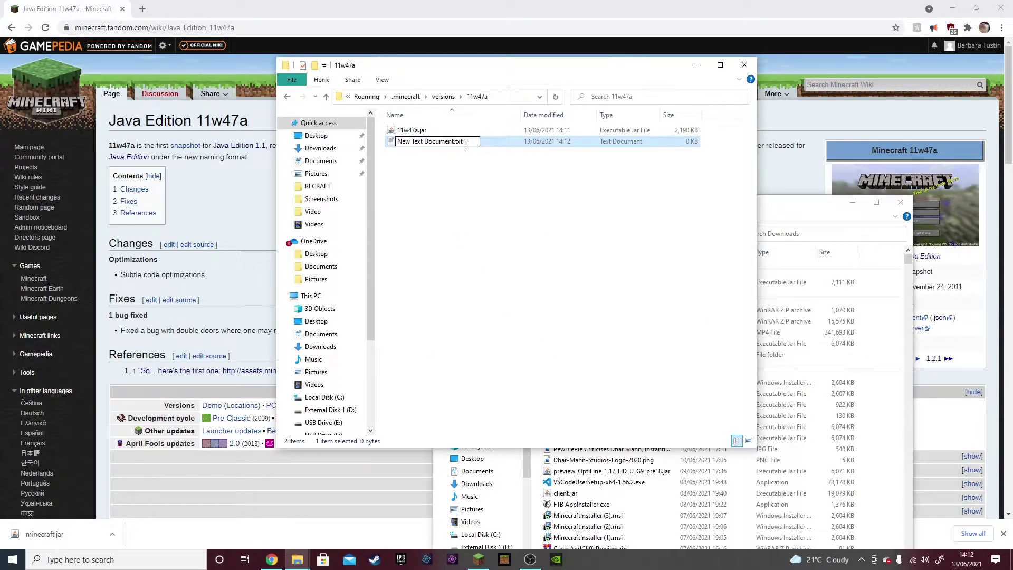
{"action": "key", "text": "BackSpace"}
{"action": "type", "text": "json"}
{"action": "key", "text": "Return"}
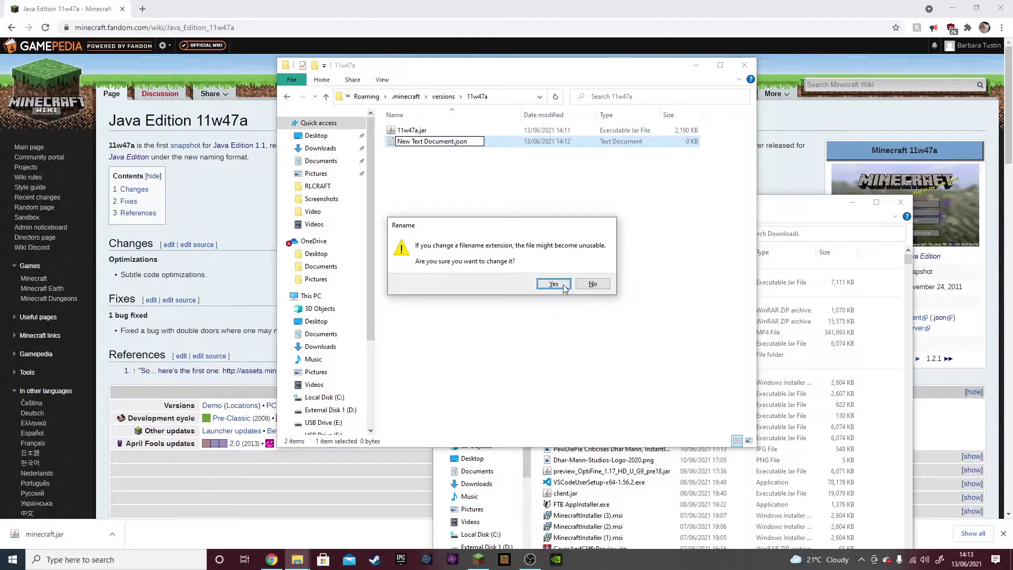
{"action": "left_click", "coordinate": [554, 286]}
Rename the new JSON file as 11w47a.json
{"action": "right_click", "coordinate": [388, 105]}
{"action": "right_click", "coordinate": [390, 153]}
{"action": "left_click", "coordinate": [422, 141]}
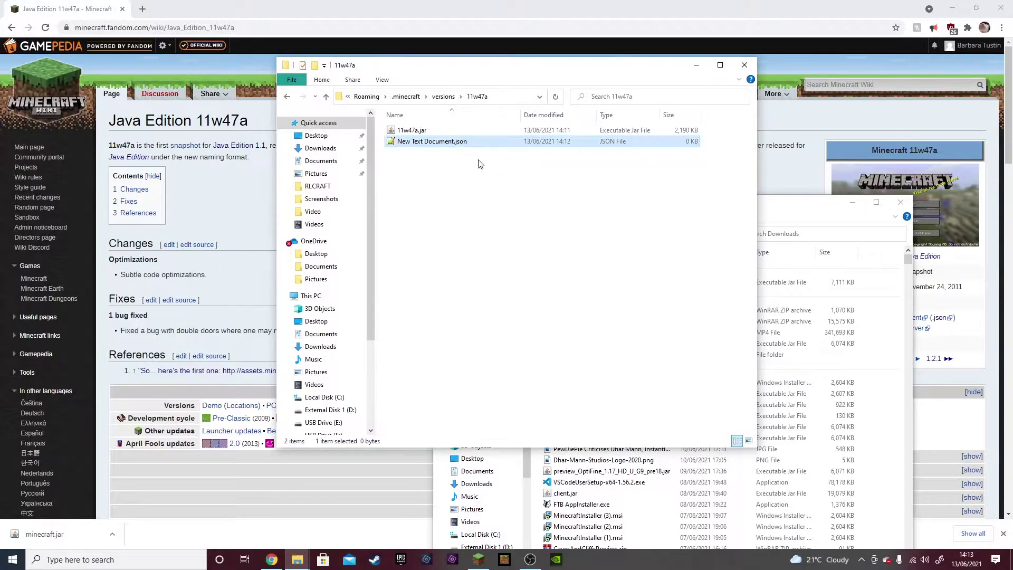
{"action": "right_click", "coordinate": [463, 140]}
{"action": "left_click", "coordinate": [510, 414]}
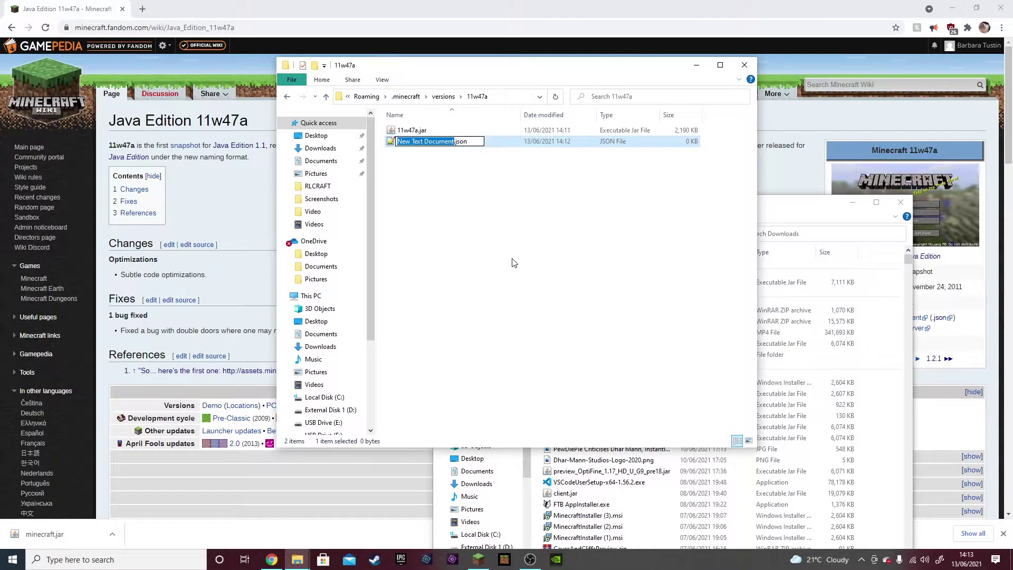
{"action": "type", "text": "11w"}
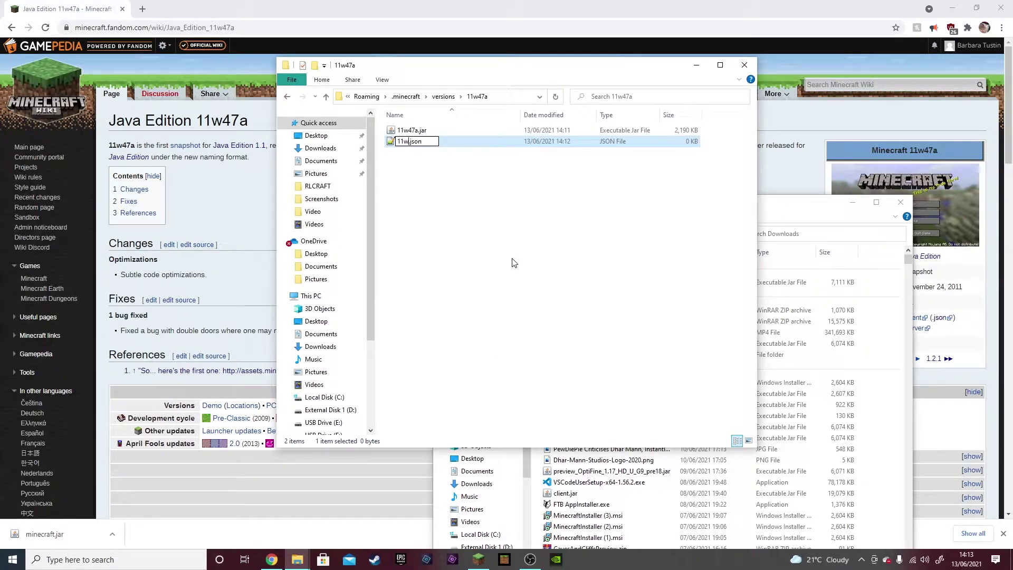
{"action": "type", "text": "47a"}
{"action": "key", "text": "Return"}
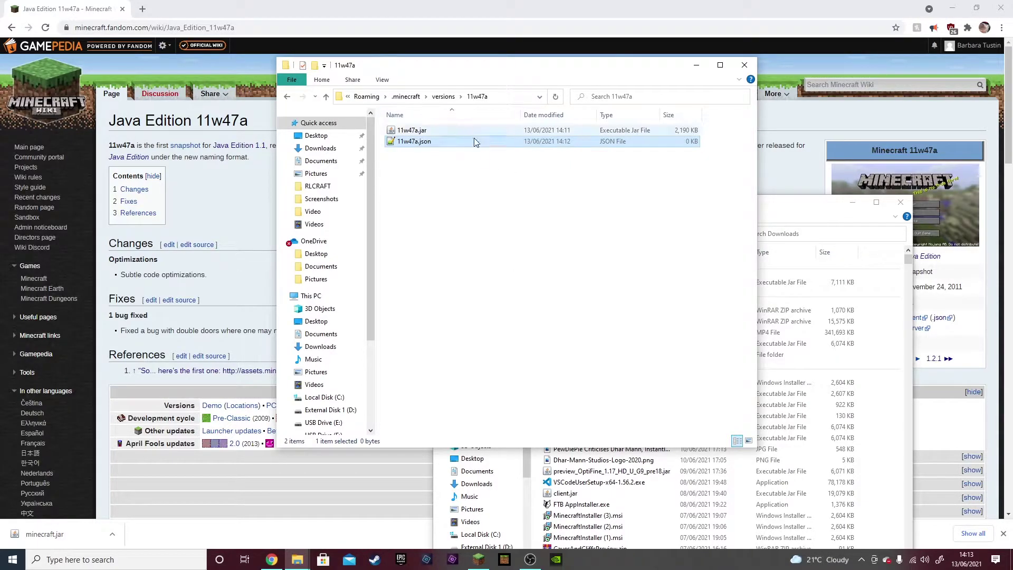
Switch to the wiki page in Chrome, open the .json download of snapshot 11w47a and copy its entire text
{"action": "left_click", "coordinate": [805, 135]}
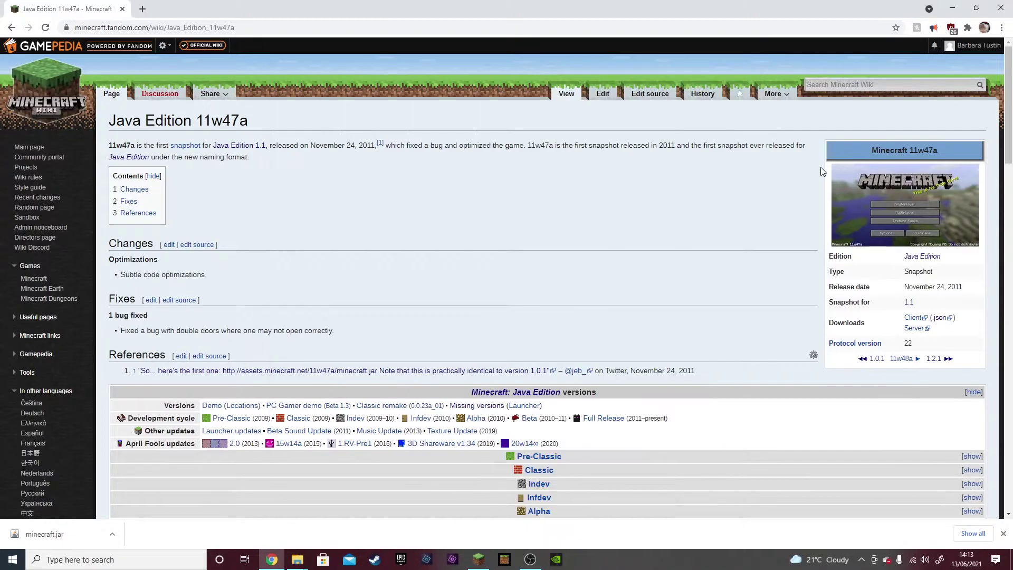
{"action": "left_click", "coordinate": [940, 318]}
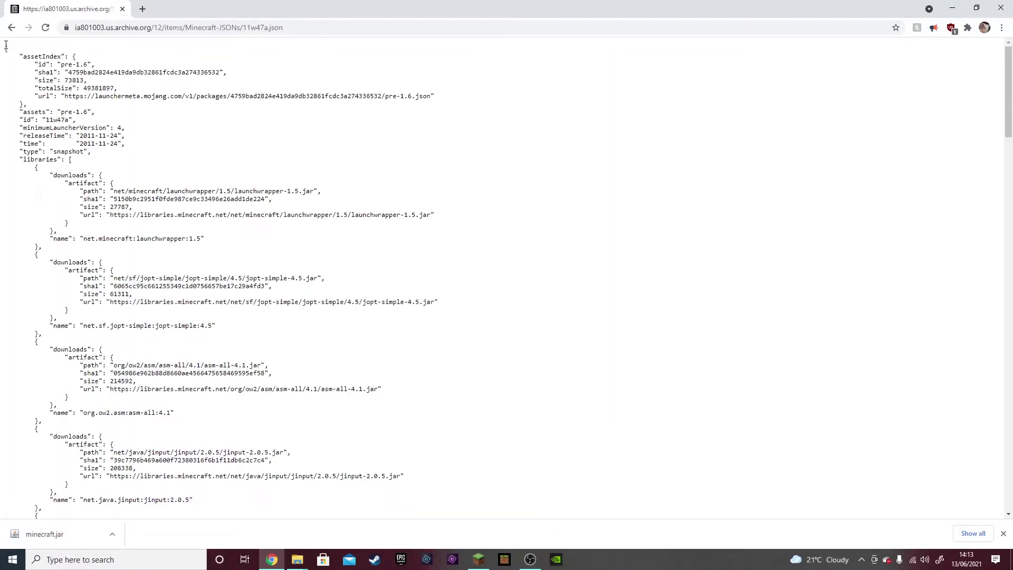
{"action": "right_click", "coordinate": [681, 142]}
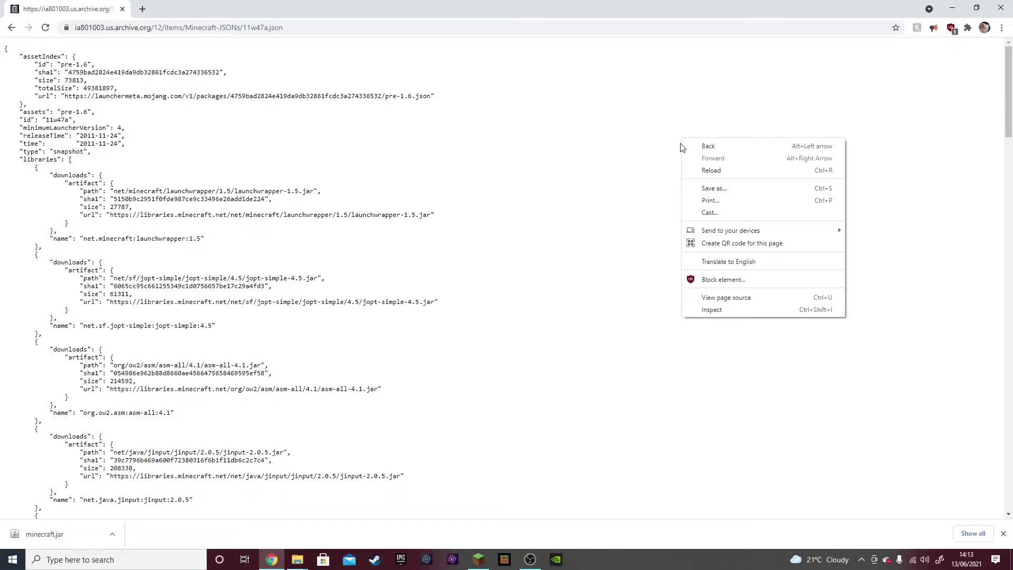
{"action": "left_click", "coordinate": [556, 177]}
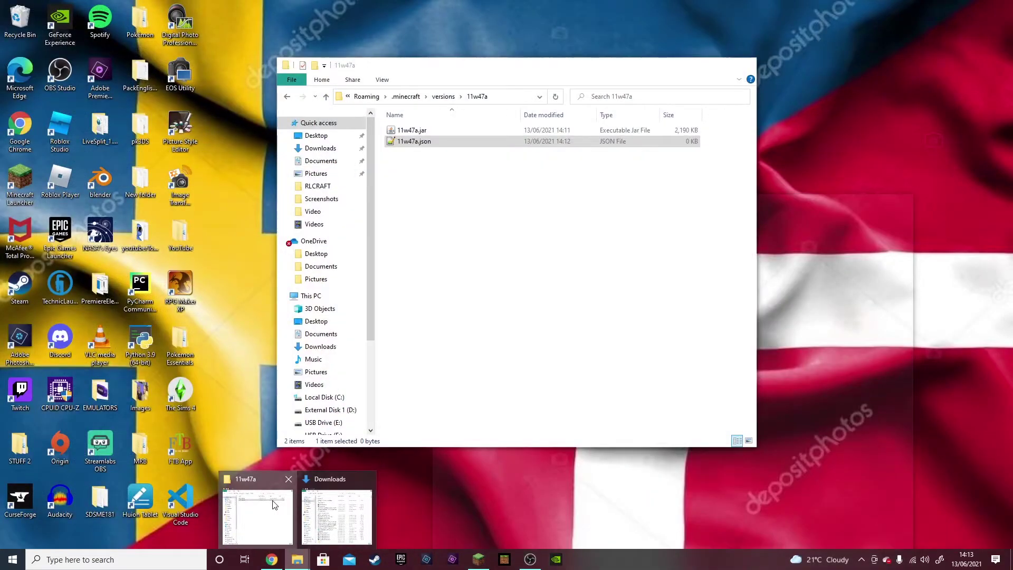
Open 11w47a.json from the 11w47a folder in Notepad++, paste the copied JSON text, save the file and close the editor
{"action": "left_click", "coordinate": [257, 514]}
{"action": "double_click", "coordinate": [452, 142]}
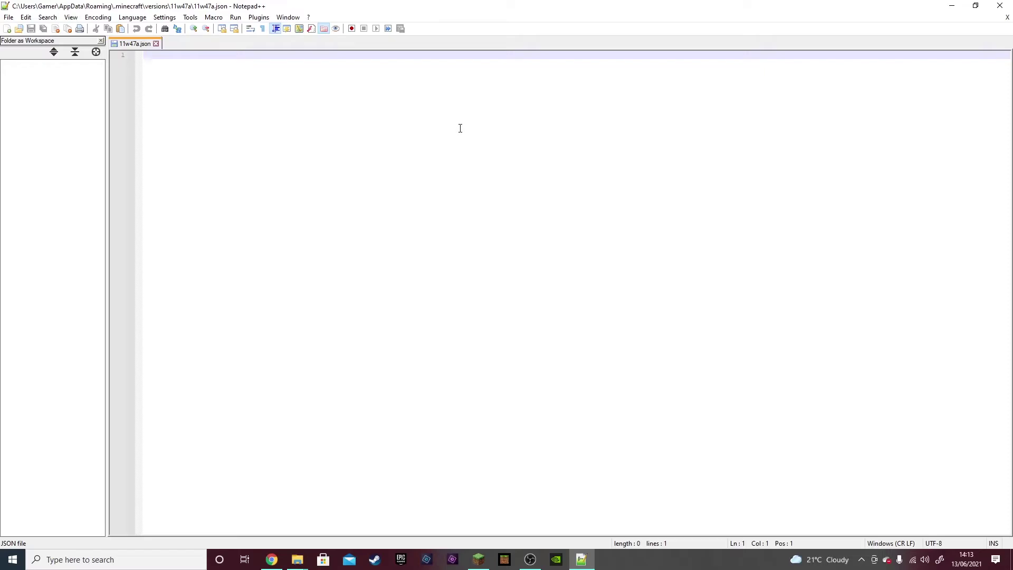
{"action": "key", "text": "ctrl+v"}
{"action": "scroll", "coordinate": [457, 123], "scroll_direction": "up", "scroll_amount": 20}
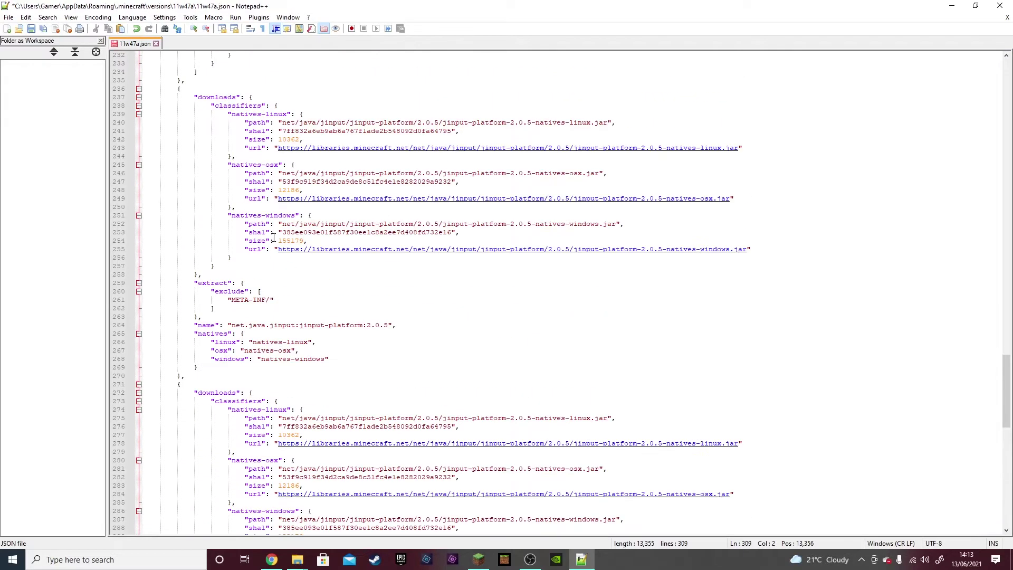
{"action": "scroll", "coordinate": [588, 262], "scroll_direction": "up", "scroll_amount": 20}
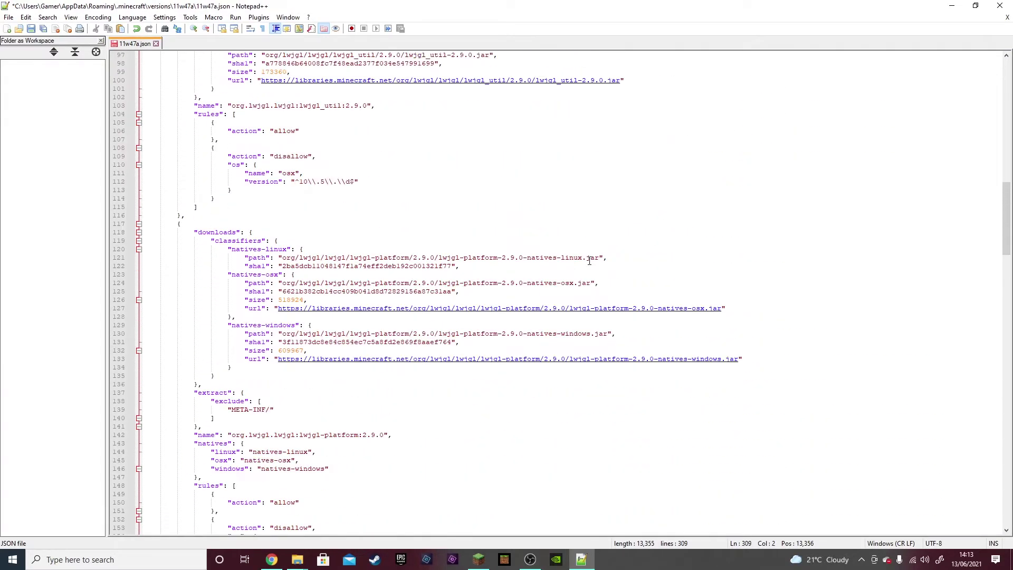
{"action": "left_click", "coordinate": [33, 30]}
{"action": "left_click", "coordinate": [999, 5]}
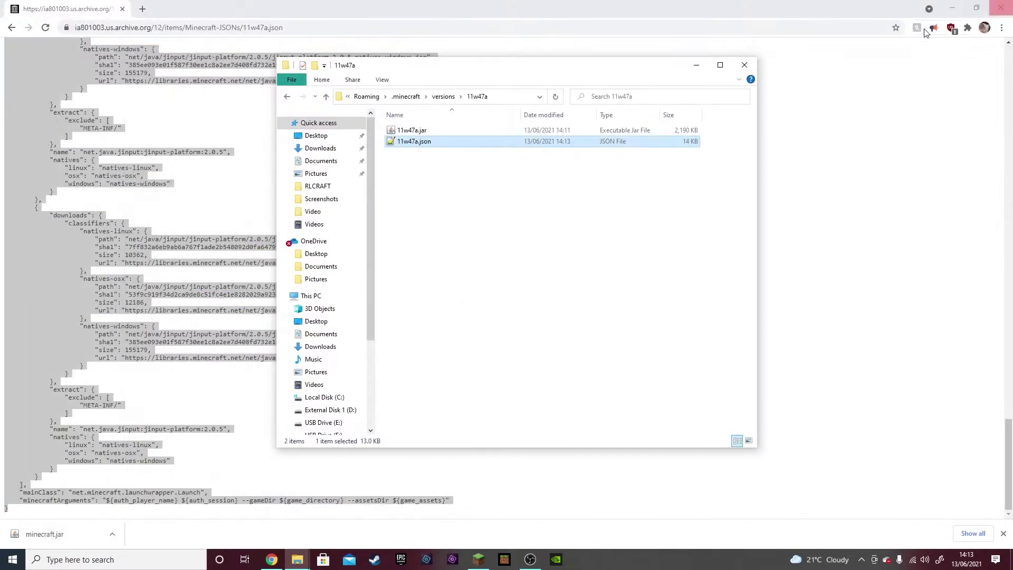
{"action": "left_click", "coordinate": [494, 162]}
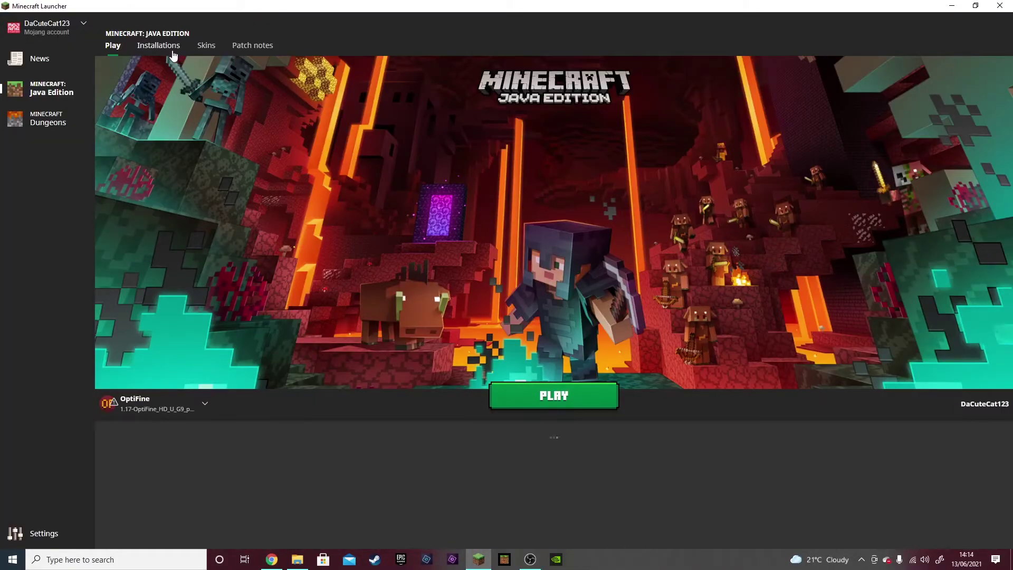
Start a new launcher installation and choose snapshot 11w47a as its version
{"action": "left_click", "coordinate": [172, 50]}
{"action": "left_click", "coordinate": [369, 113]}
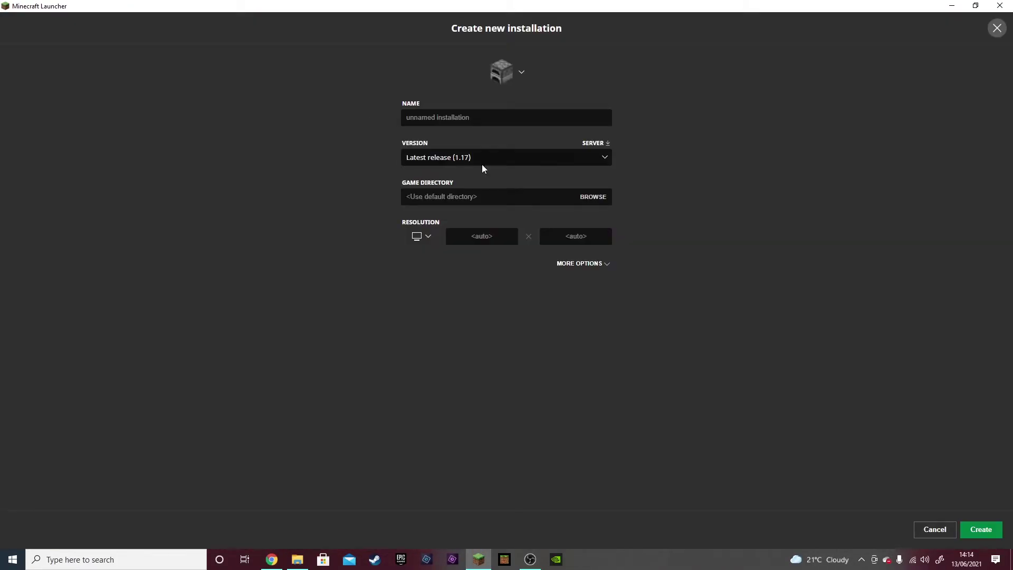
{"action": "left_click", "coordinate": [533, 158]}
{"action": "scroll", "coordinate": [570, 283], "scroll_direction": "down", "scroll_amount": 5}
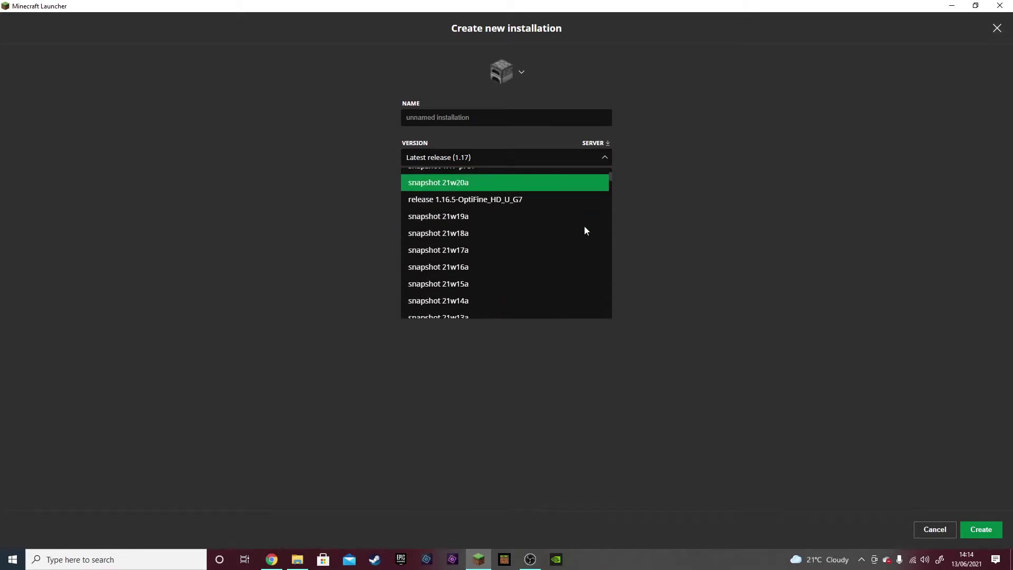
{"action": "left_click", "coordinate": [547, 158]}
{"action": "scroll", "coordinate": [549, 217], "scroll_direction": "down", "scroll_amount": 8}
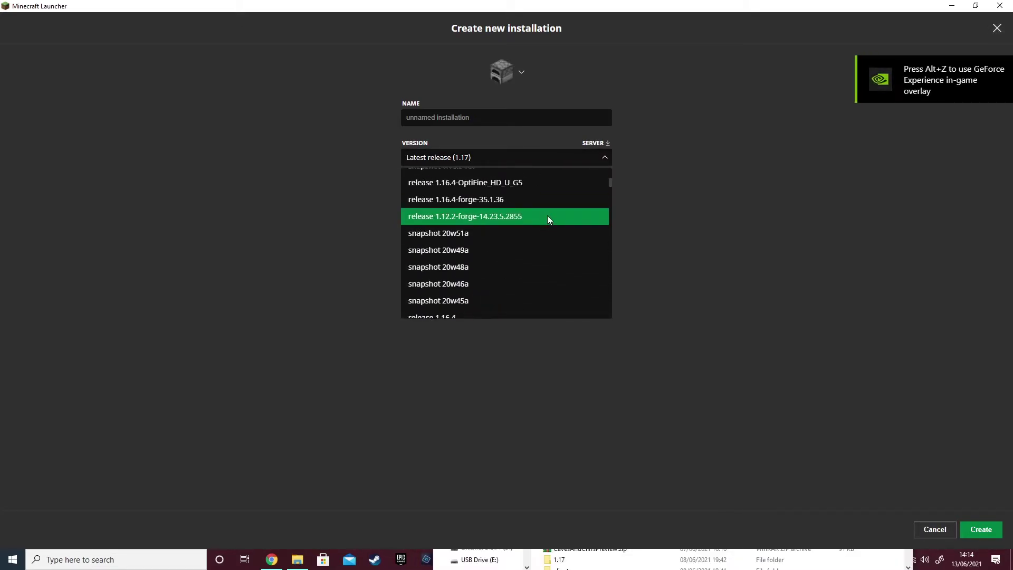
{"action": "scroll", "coordinate": [600, 194], "scroll_direction": "down", "scroll_amount": 3}
{"action": "left_click_drag", "start_coordinate": [609, 201], "coordinate": [604, 288]}
{"action": "scroll", "coordinate": [593, 282], "scroll_direction": "down", "scroll_amount": 3}
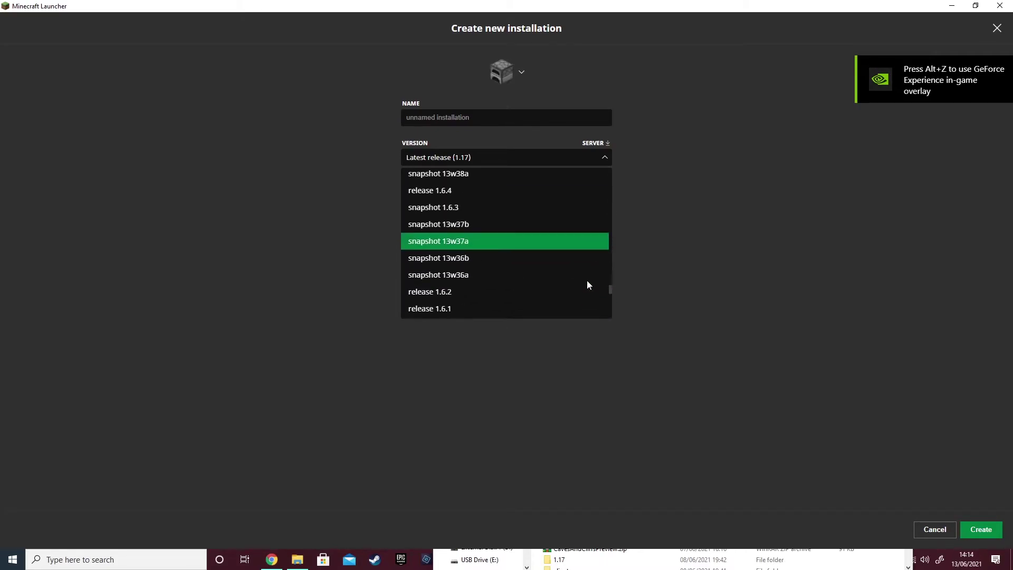
{"action": "scroll", "coordinate": [587, 264], "scroll_direction": "down", "scroll_amount": 6}
{"action": "scroll", "coordinate": [586, 261], "scroll_direction": "up", "scroll_amount": 3}
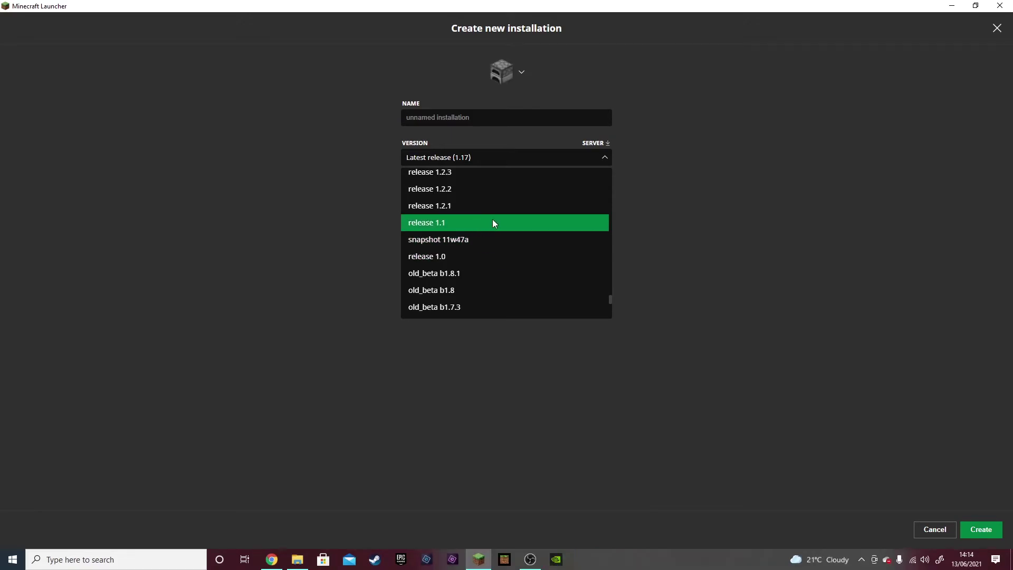
{"action": "left_click", "coordinate": [484, 243]}
Raise the maximum memory in the JVM arguments to -Xmx8G and create the installation without a name
{"action": "left_click", "coordinate": [581, 284]}
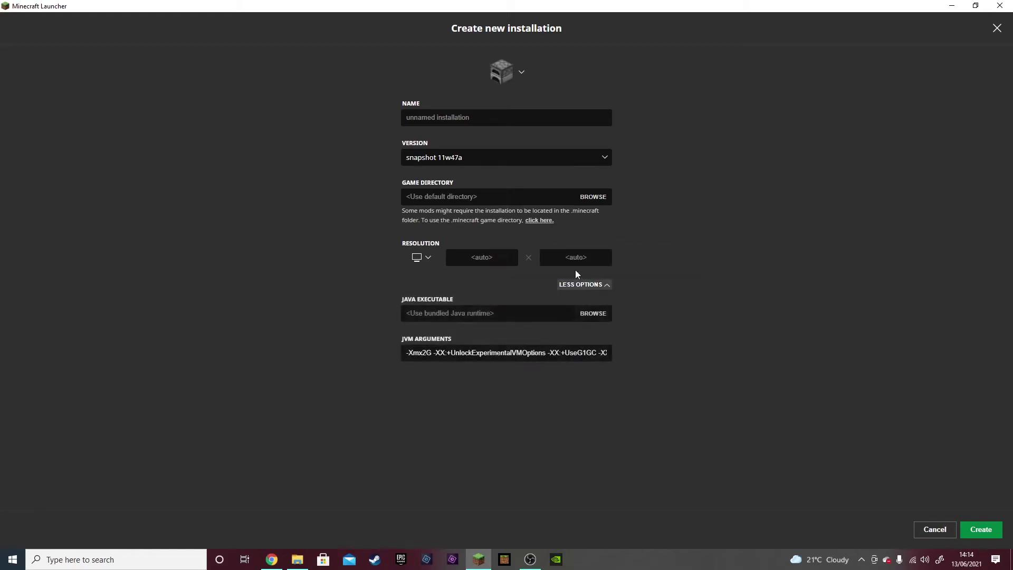
{"action": "left_click", "coordinate": [427, 352]}
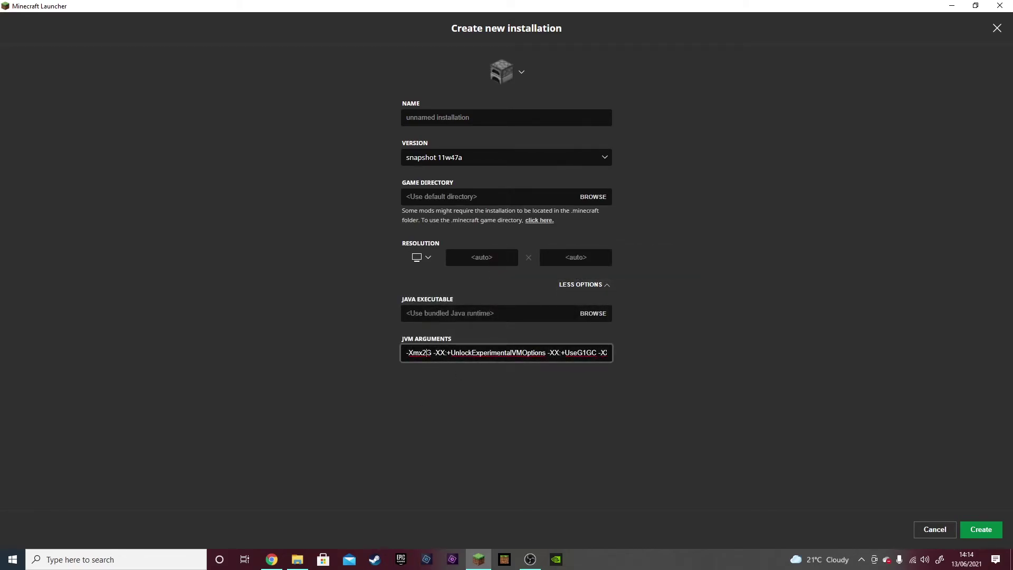
{"action": "key", "text": "BackSpace"}
{"action": "type", "text": "8"}
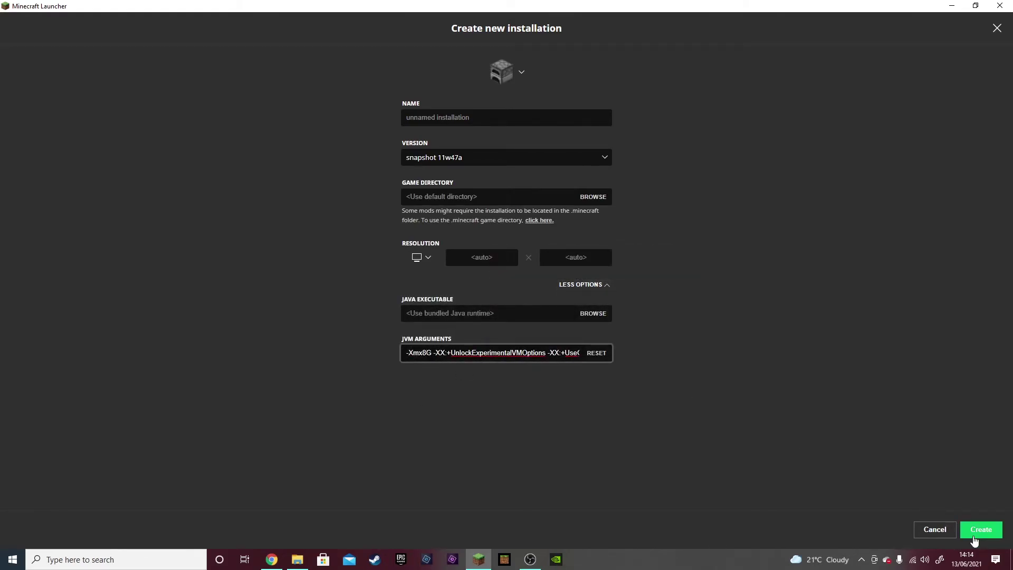
{"action": "left_click", "coordinate": [973, 530]}
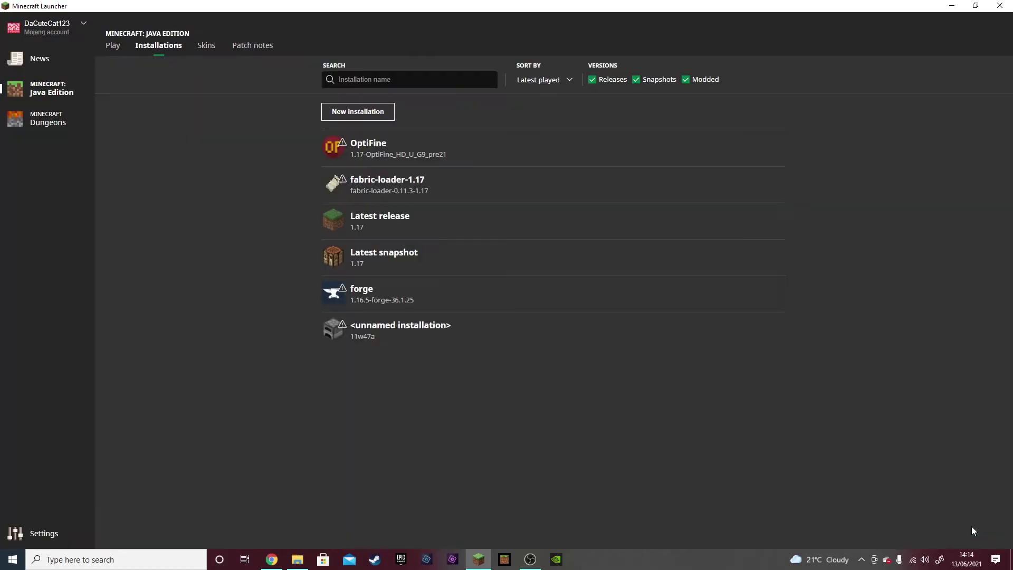
Select the unnamed 11w47a installation for playing and launch the game
{"action": "left_click", "coordinate": [110, 45]}
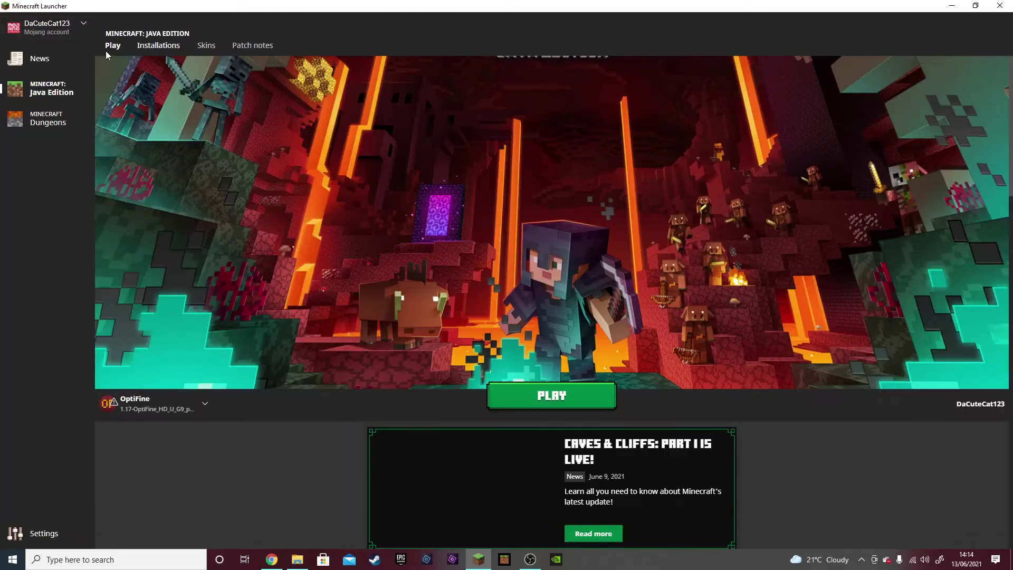
{"action": "left_click", "coordinate": [183, 406]}
{"action": "left_click", "coordinate": [174, 370]}
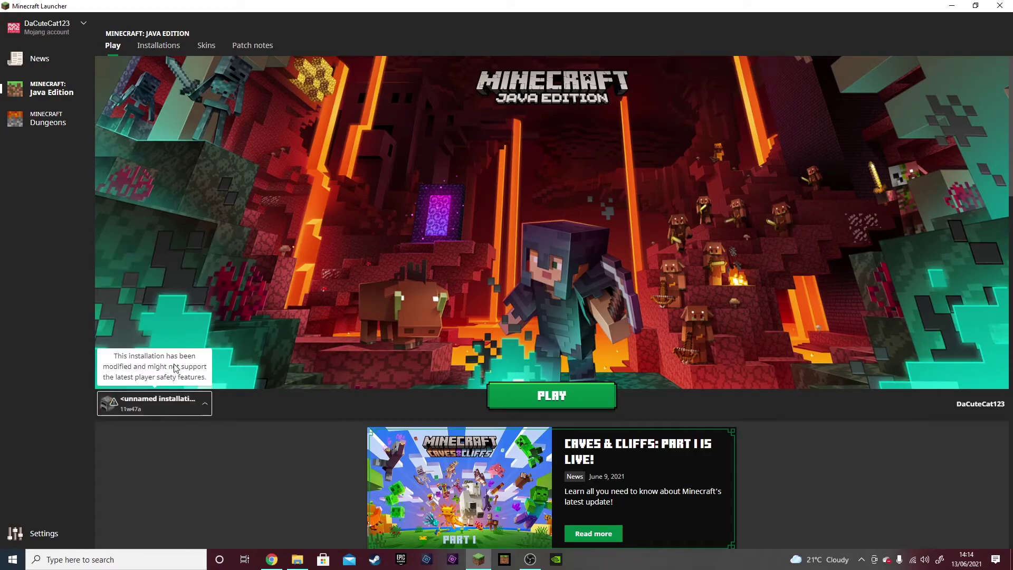
{"action": "left_click", "coordinate": [592, 394]}
{"action": "left_click", "coordinate": [629, 338]}
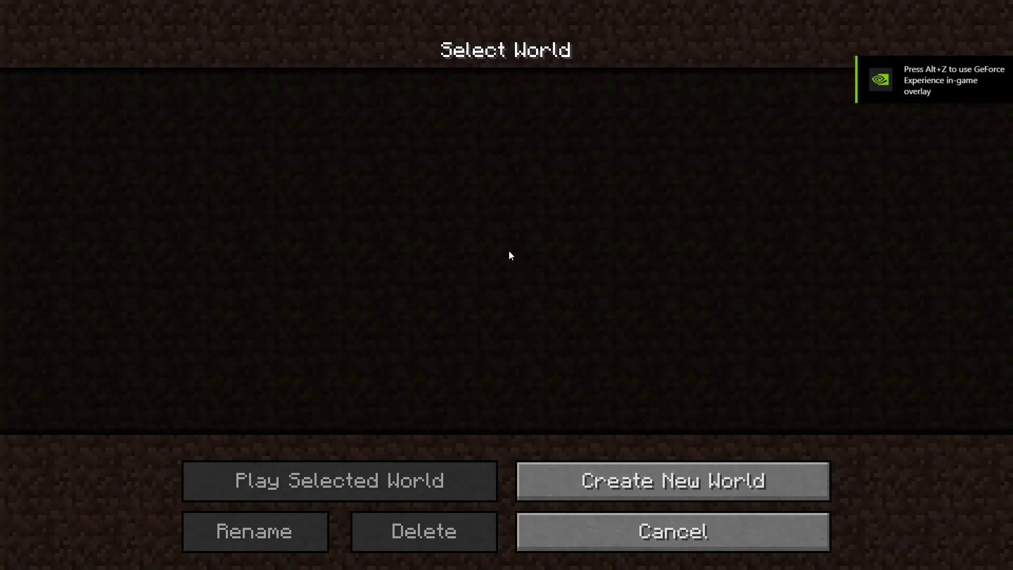
Create a new Survival world with the default name New World
{"action": "left_click", "coordinate": [596, 478]}
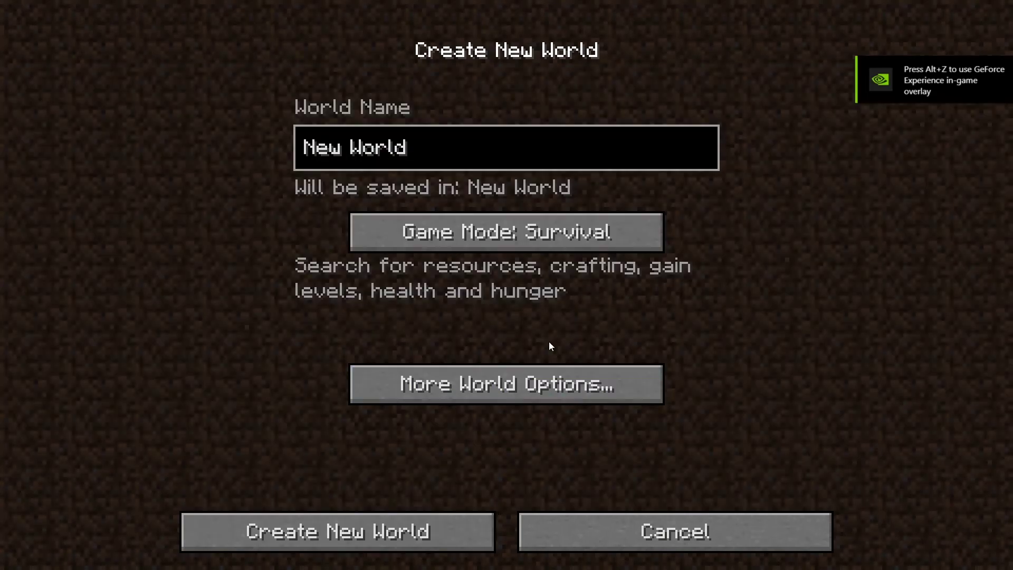
{"action": "left_click", "coordinate": [334, 534]}
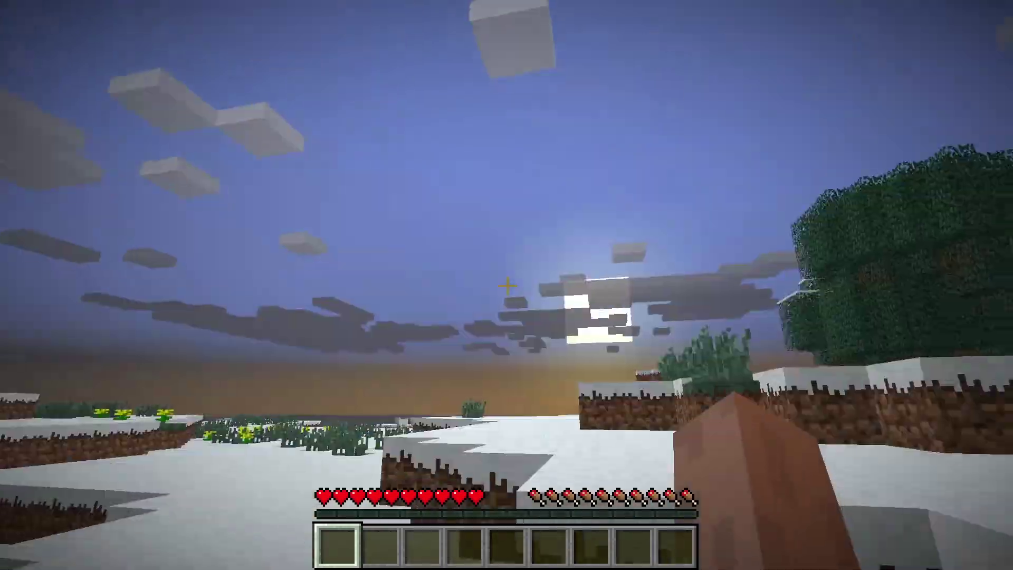
Examine the character and the surrounding terrain by switching between first-person and third-person views while moving around the world
{"action": "key", "text": "F5"}
{"action": "key", "text": "F5"}
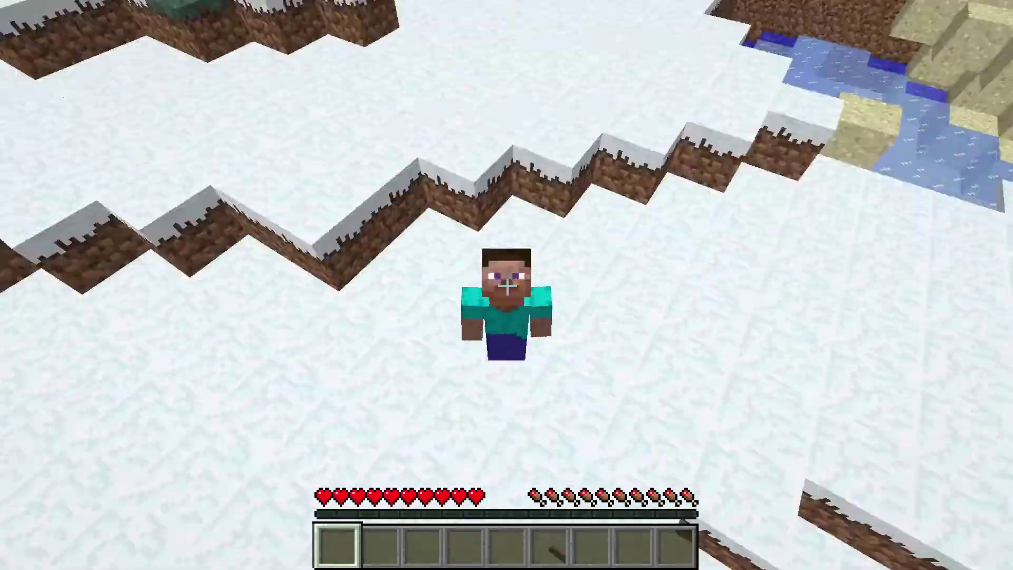
{"action": "key", "text": "F5"}
{"action": "left_click", "coordinate": [507, 286]}
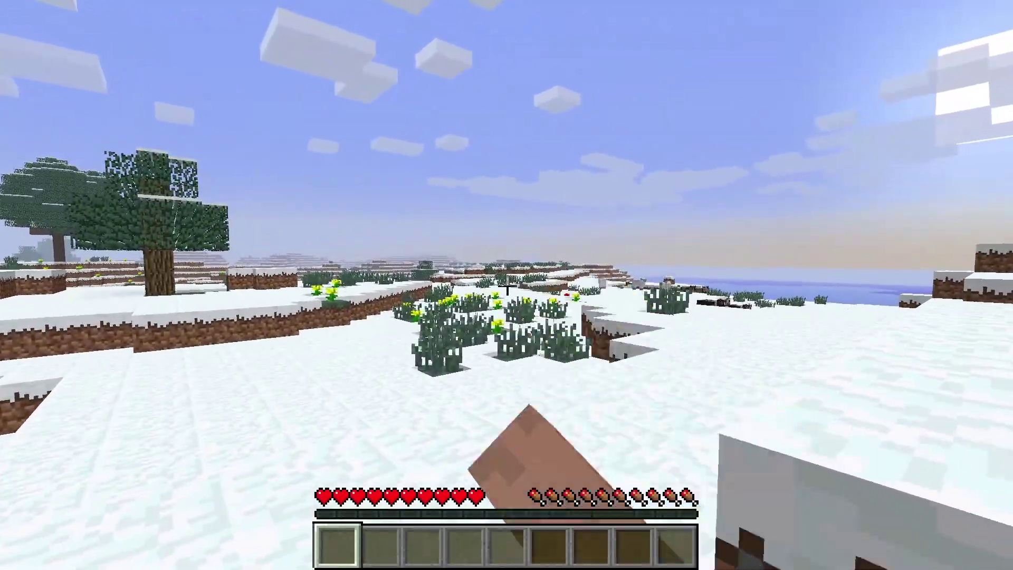
{"action": "key", "text": "F5"}
{"action": "key", "text": "F5"}
{"action": "key", "text": "w"}
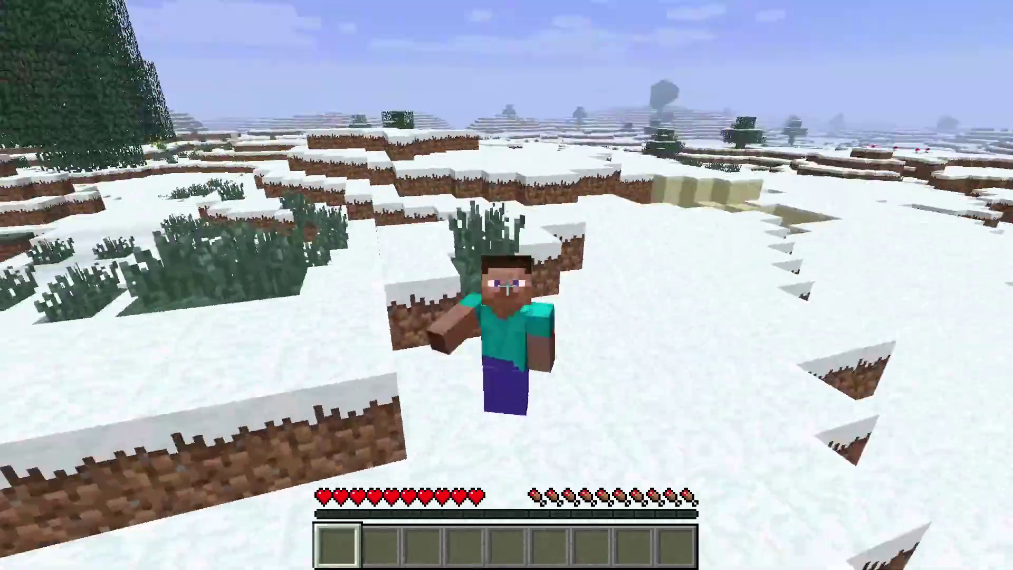
{"action": "key", "text": "F5"}
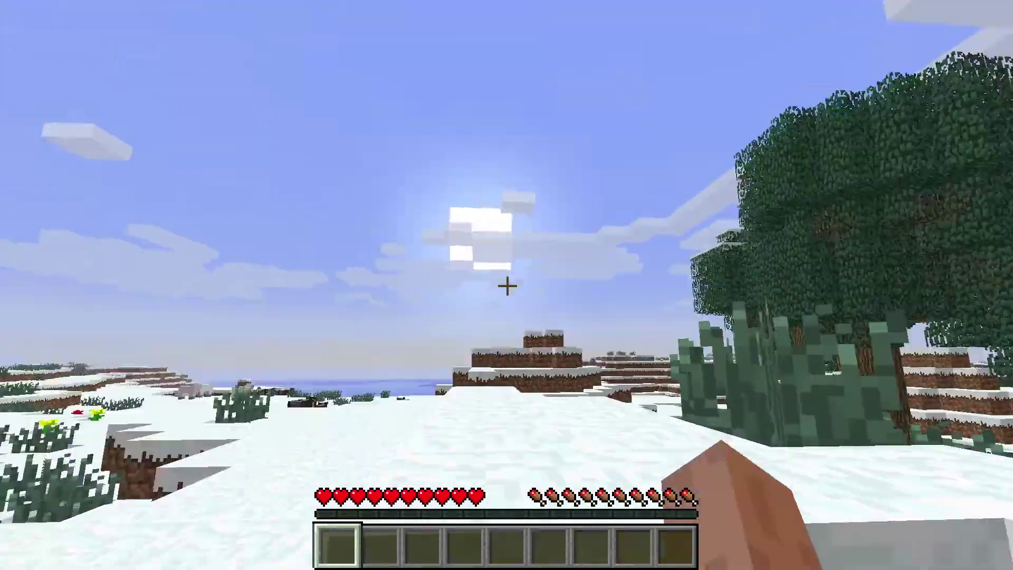